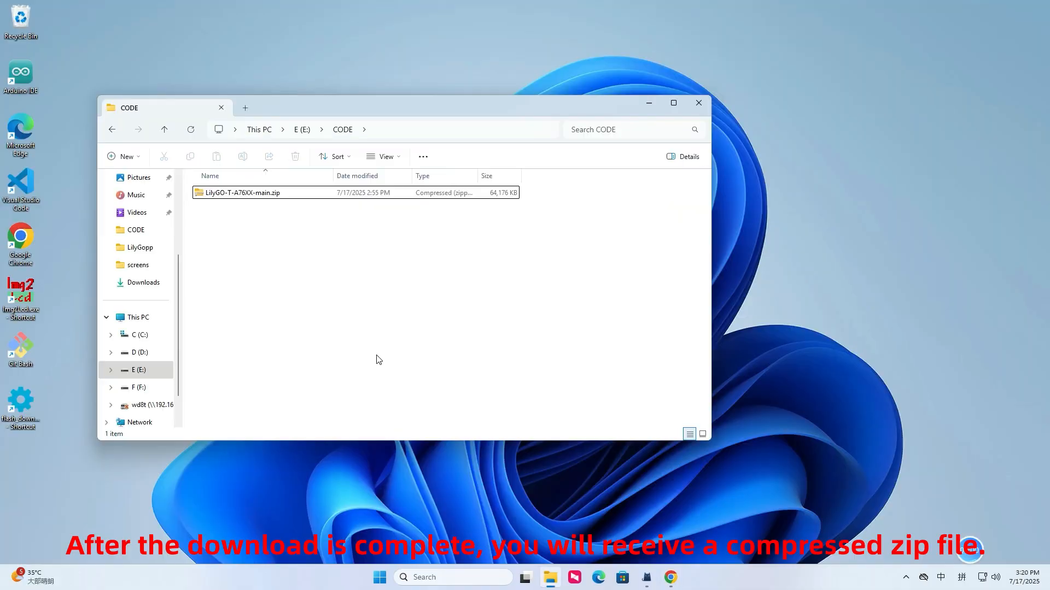
# - Extract LilyGO-T-A76XX-main.zip into E:\CODE\LilyGO-T-A76XX-main and open the extracted LilyGO-T-A76XX-main subfolder
pyautogui.click(246, 195)
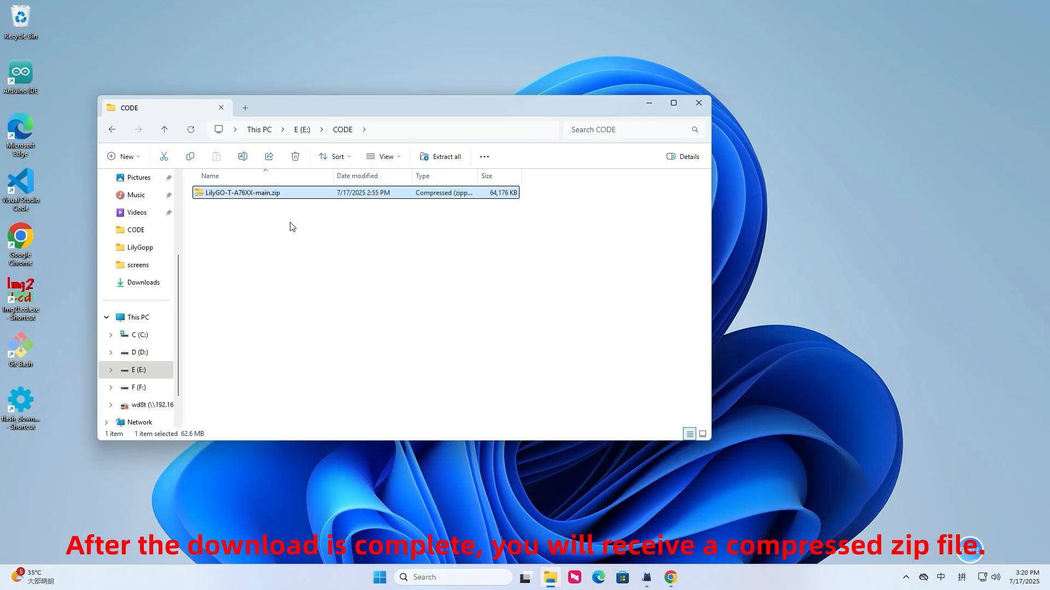
pyautogui.rightClick(226, 195)
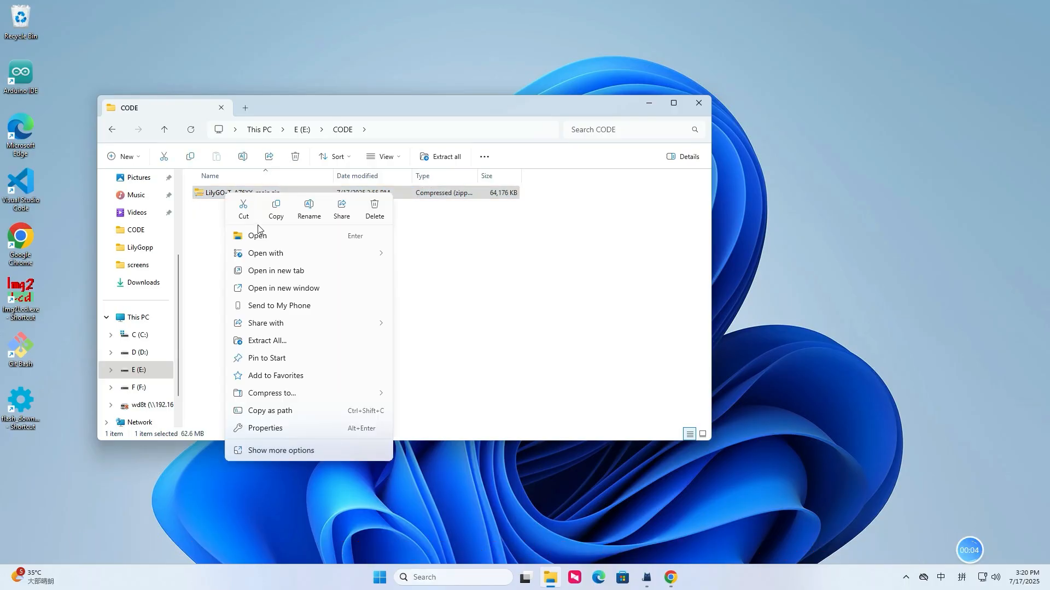
pyautogui.click(271, 340)
pyautogui.click(624, 393)
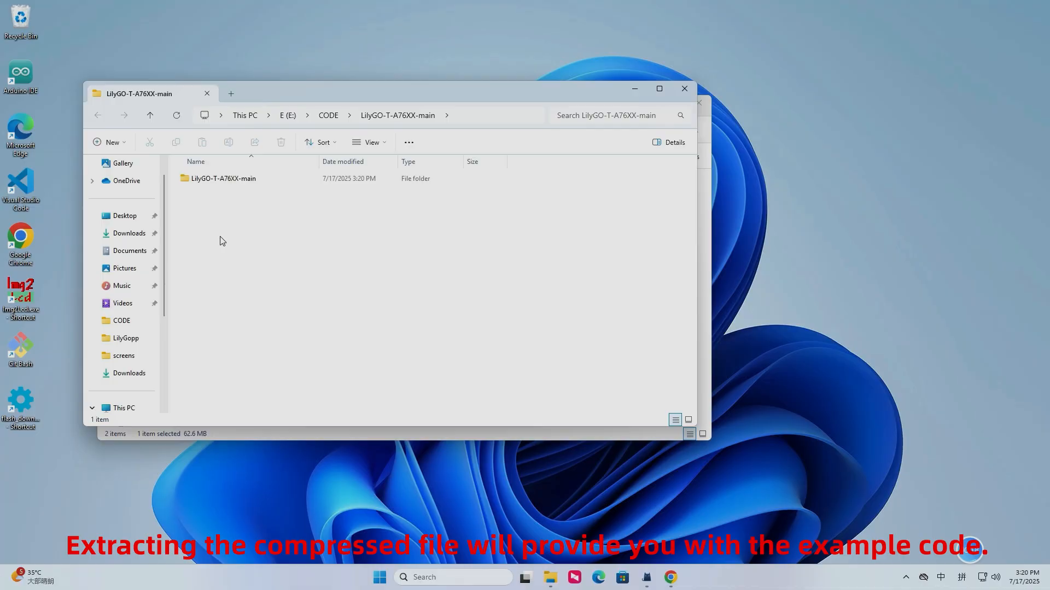
pyautogui.doubleClick(207, 178)
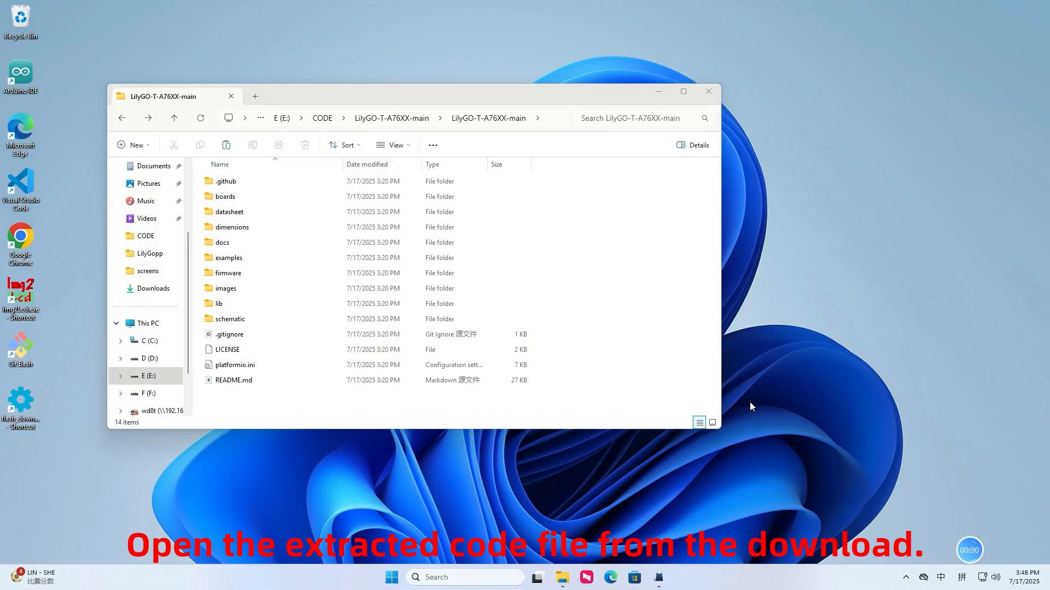
# - Open the extracted LilyGO-T-A76XX-main project folder in Visual Studio Code
pyautogui.rightClick(273, 393)
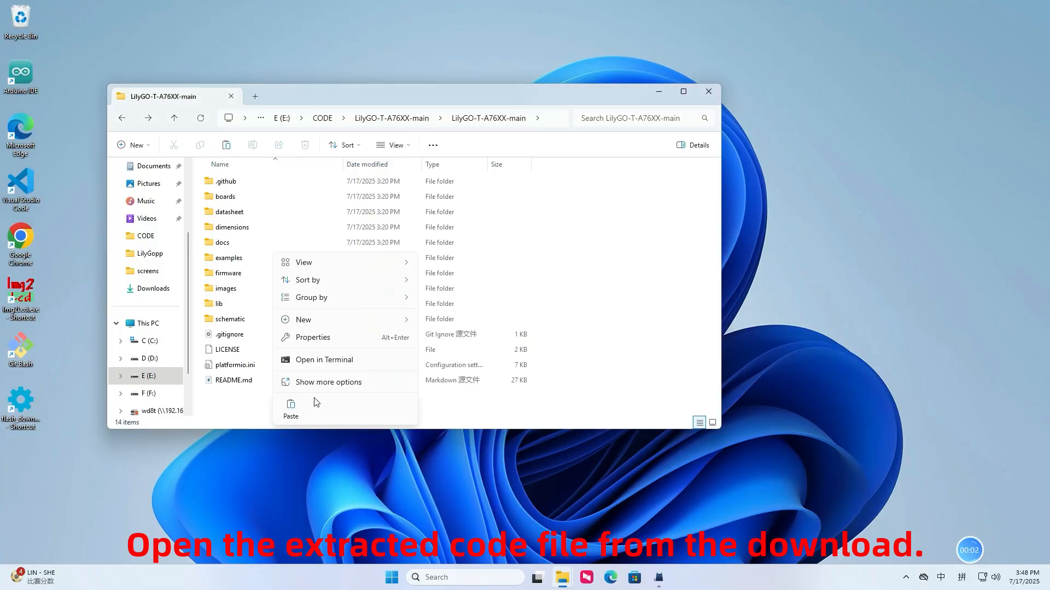
pyautogui.click(305, 407)
pyautogui.click(312, 505)
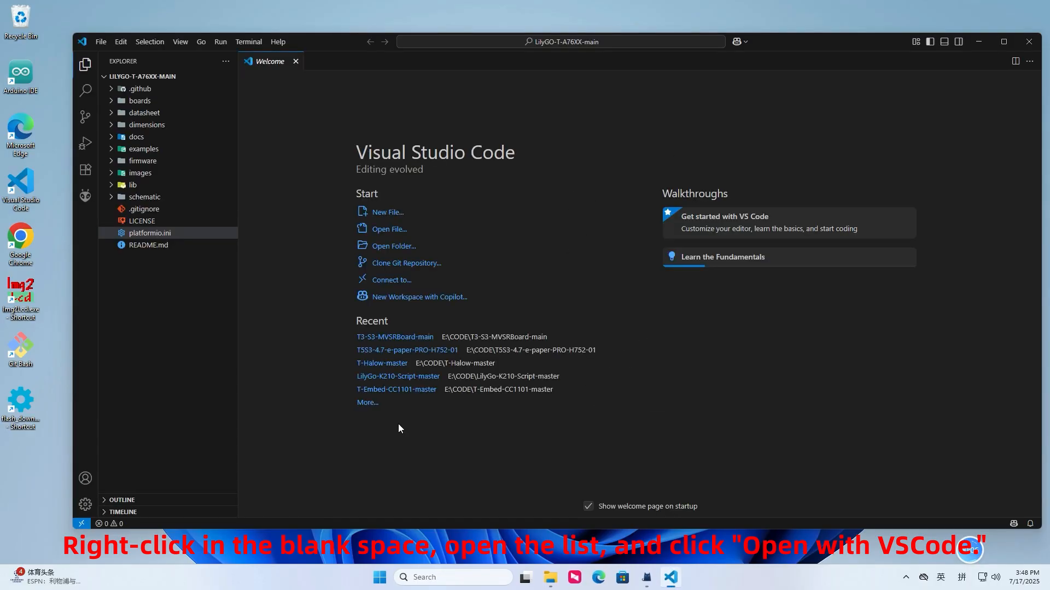
pyautogui.click(217, 313)
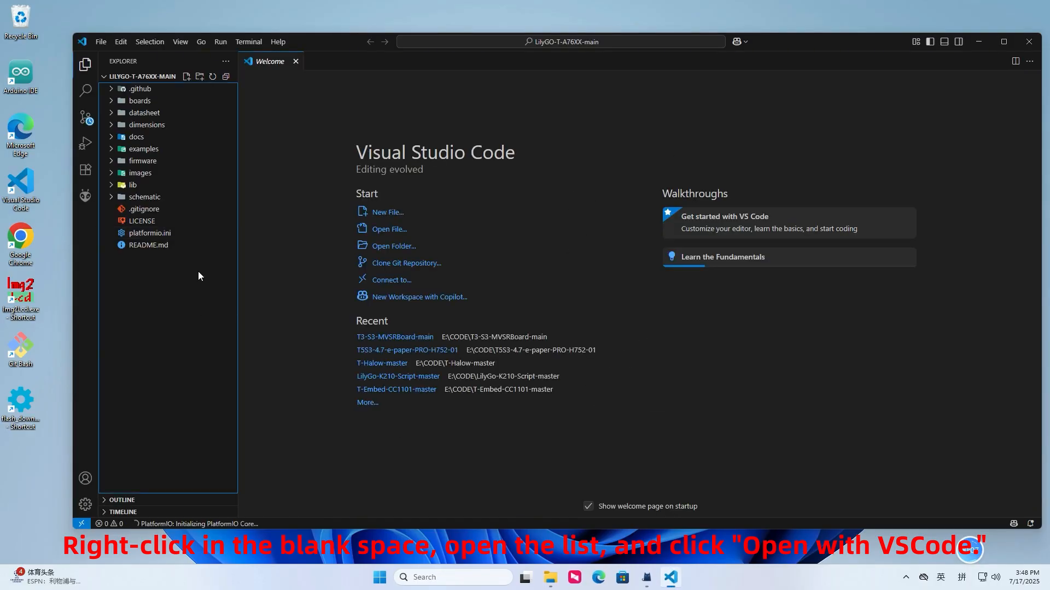
# - Uncomment the line default_envs = T-SIM7670G in platformio.ini and save the file
pyautogui.click(154, 234)
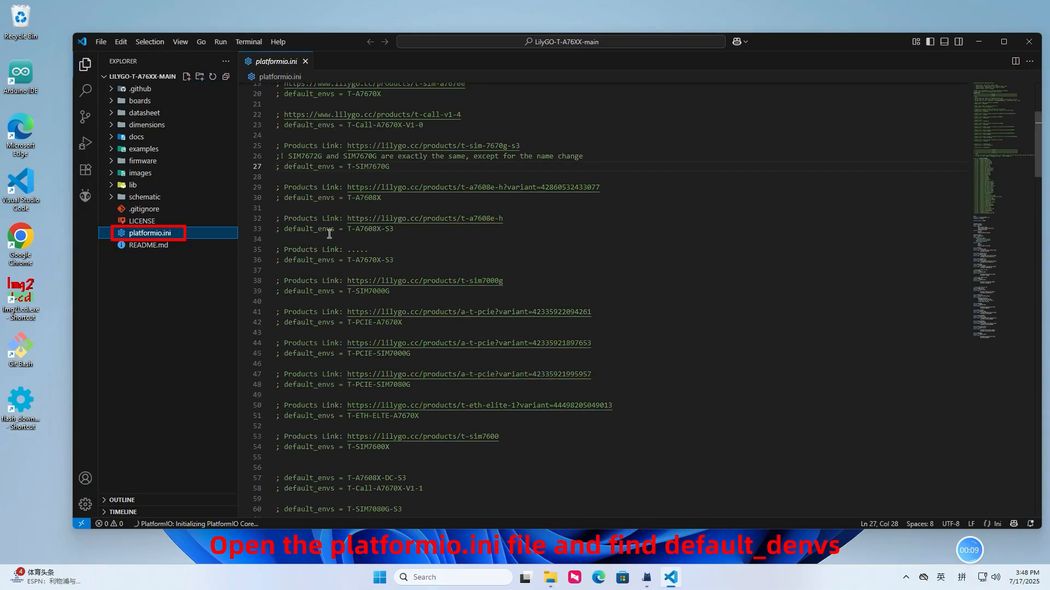
pyautogui.click(577, 261)
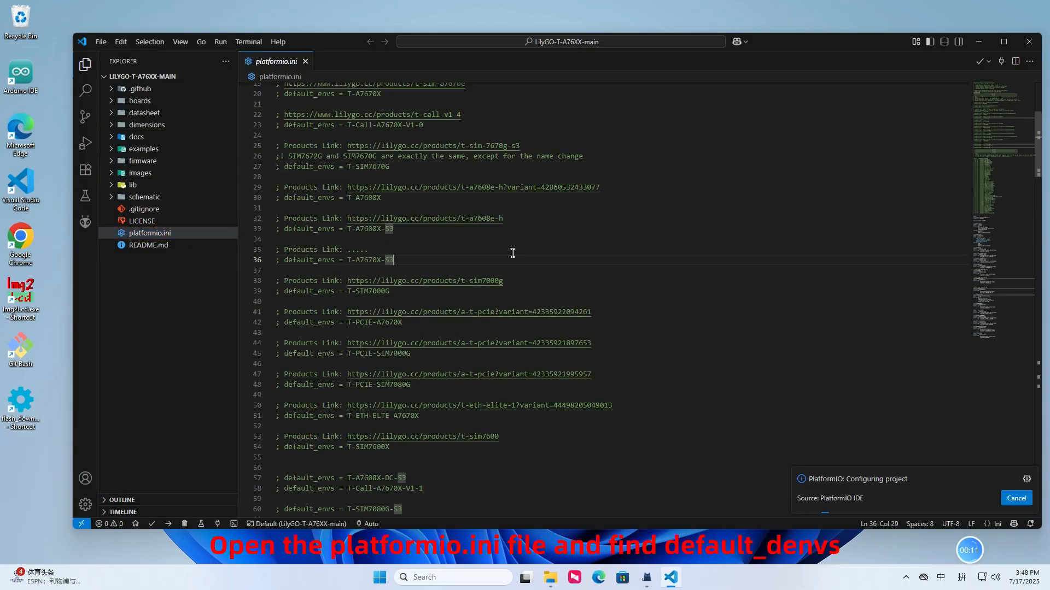
pyautogui.doubleClick(367, 163)
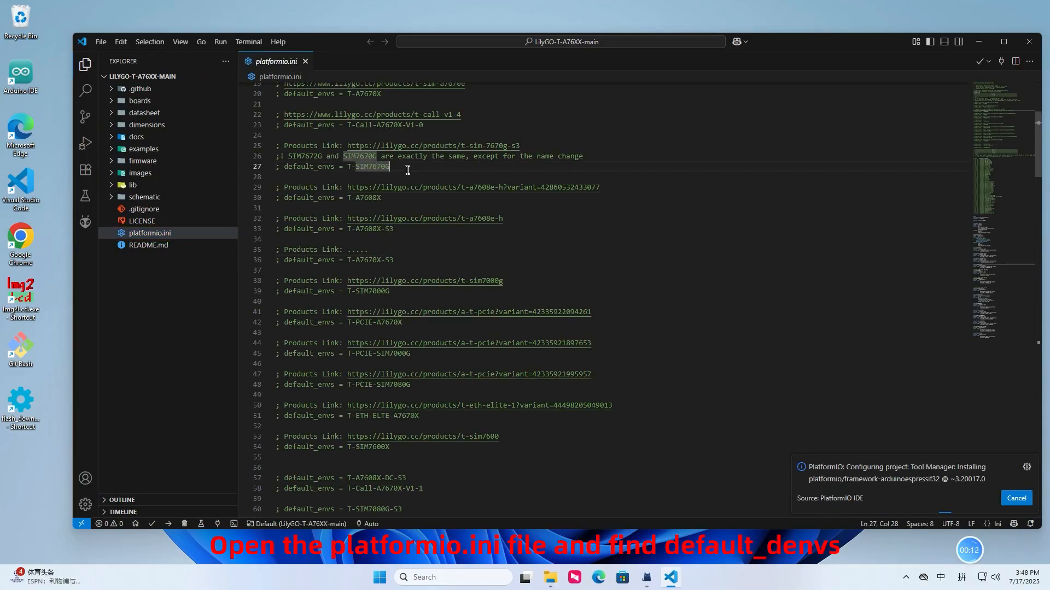
pyautogui.moveTo(389, 166); pyautogui.dragTo(256, 170)
pyautogui.hotkey('ctrl', '/')
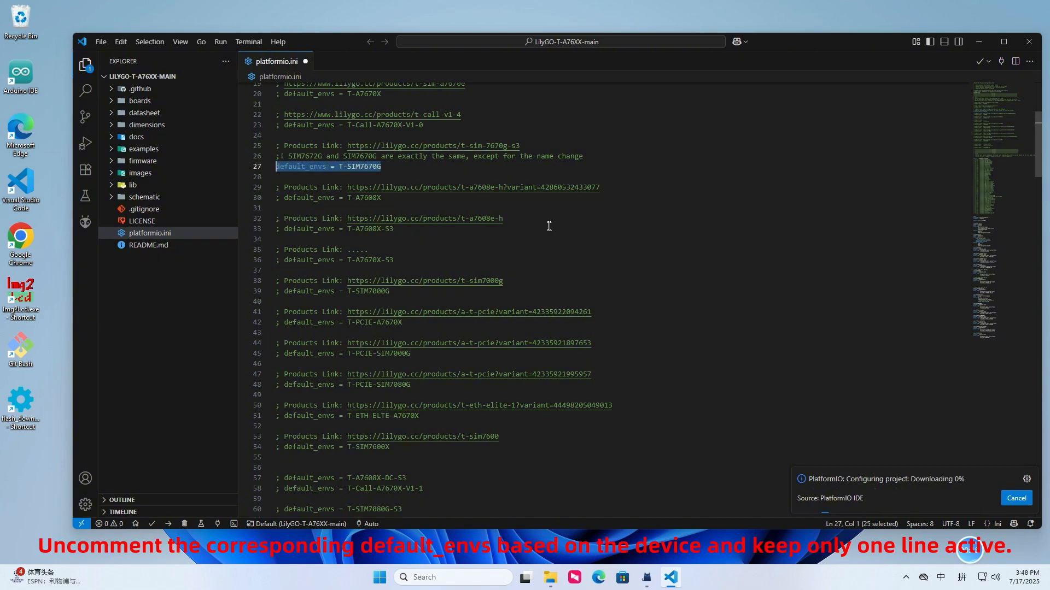
pyautogui.hotkey('ctrl', 's')
pyautogui.click(580, 331)
# - Check the active src_dir line in platformio.ini and open ATdebug.ino from the examples/ATdebug folder
pyautogui.scroll(-13, 578, 377)
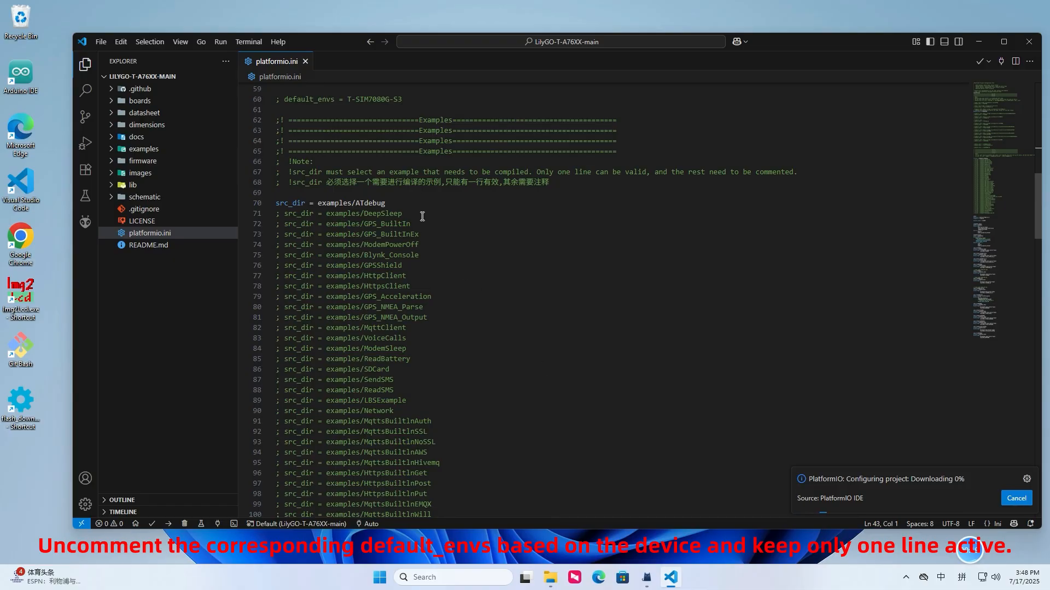
pyautogui.moveTo(386, 202); pyautogui.dragTo(275, 203)
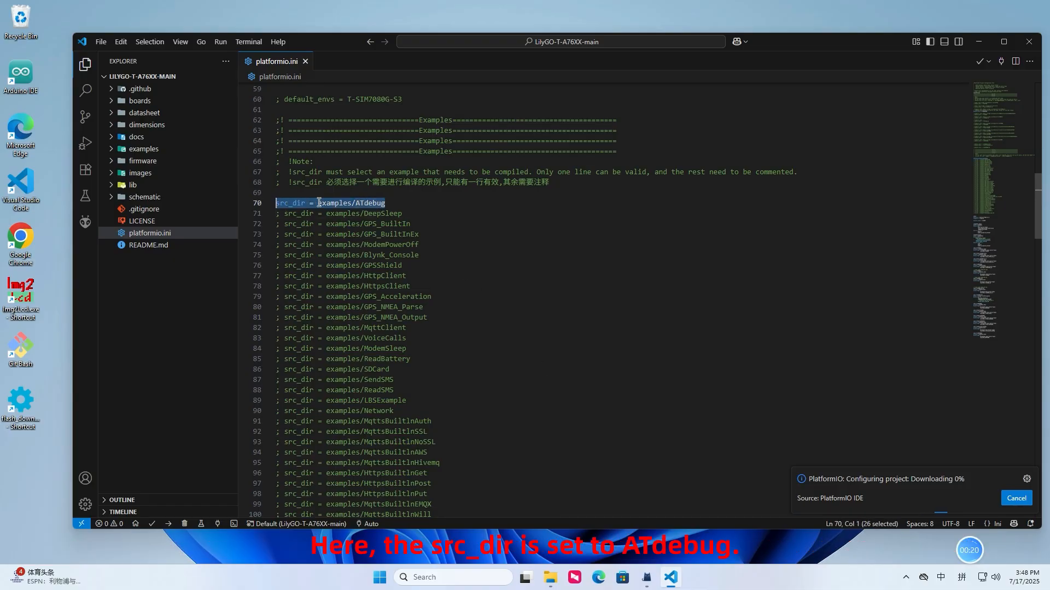
pyautogui.click(410, 203)
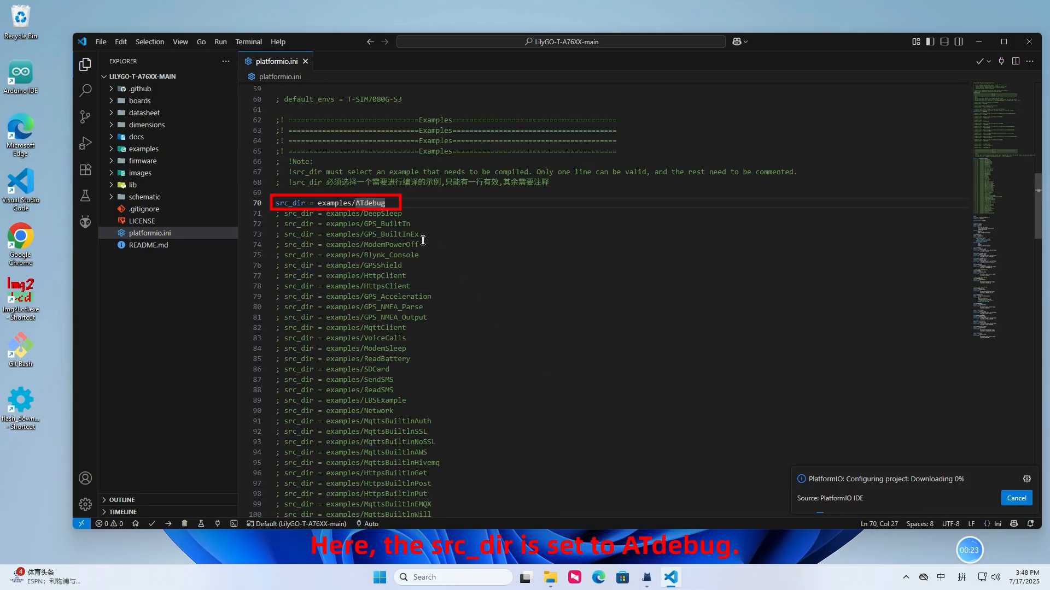
pyautogui.click(144, 149)
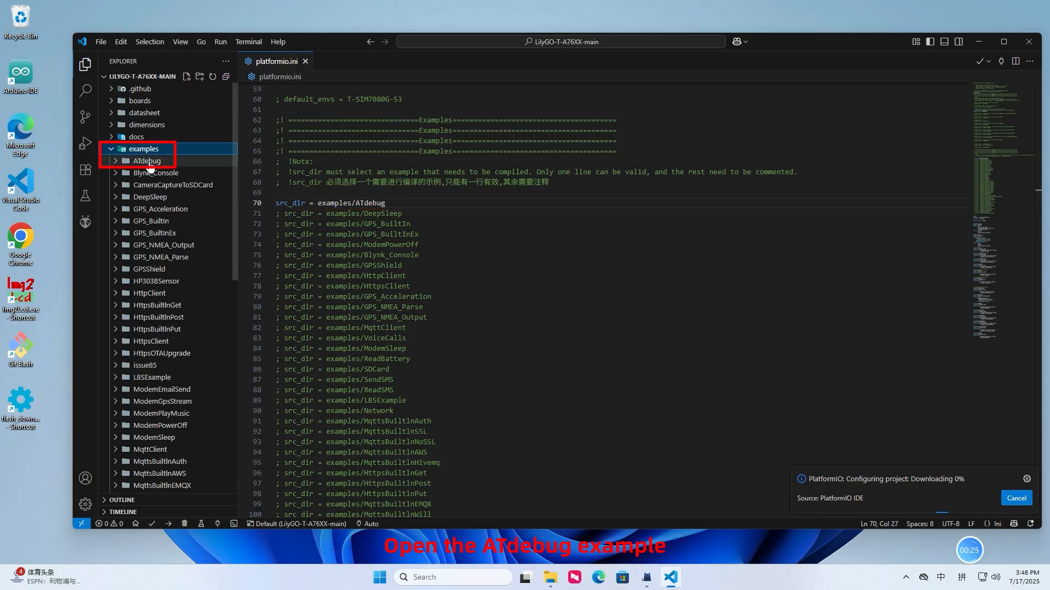
pyautogui.click(150, 163)
pyautogui.click(157, 172)
pyautogui.click(528, 286)
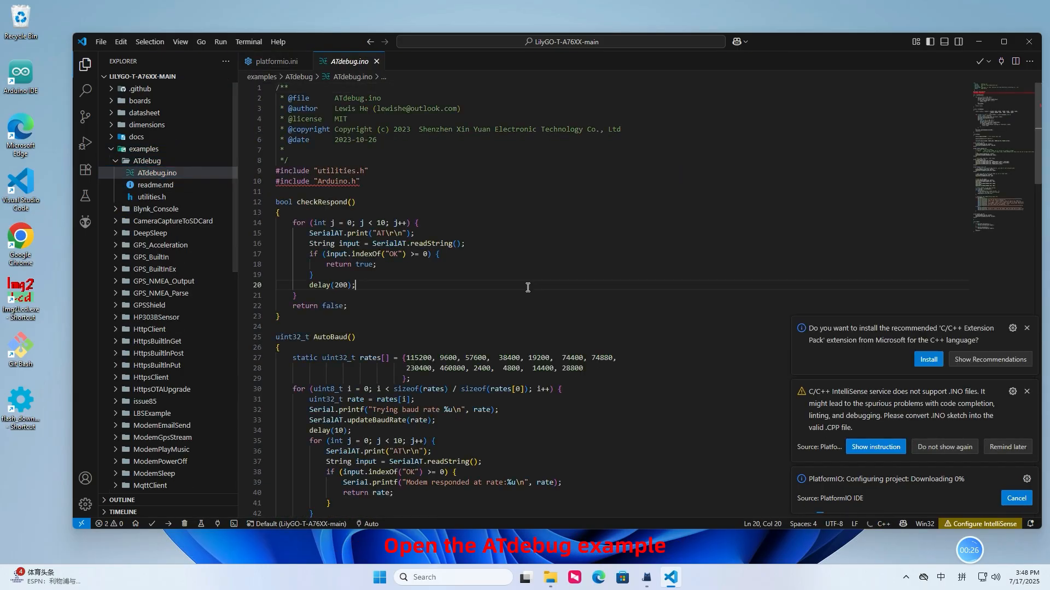
# - Build the ATdebug project with PlatformIO and upload the firmware to the board
pyautogui.scroll(-5, 519, 312)
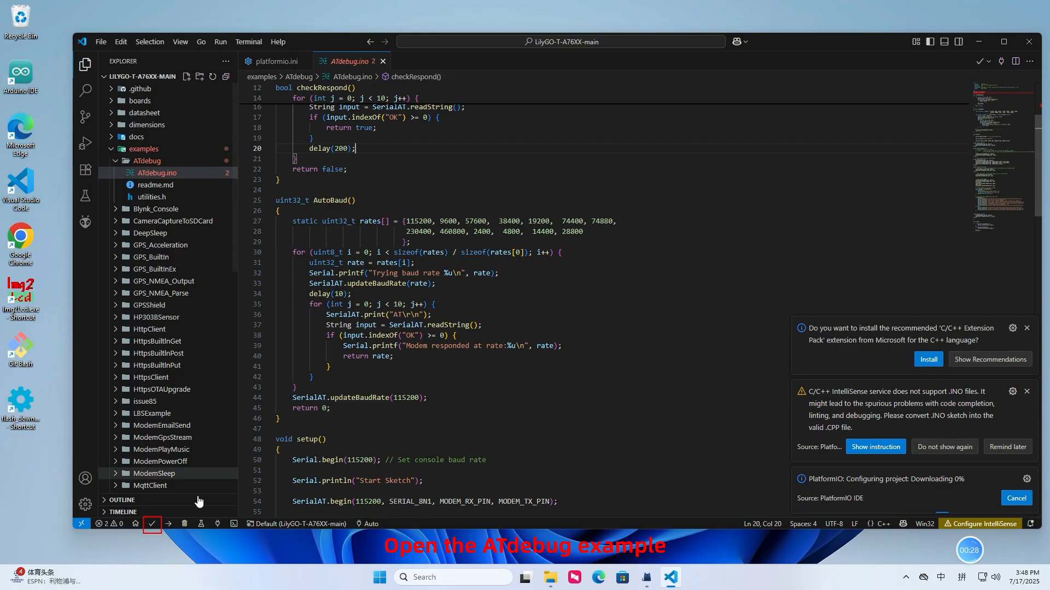
pyautogui.click(150, 524)
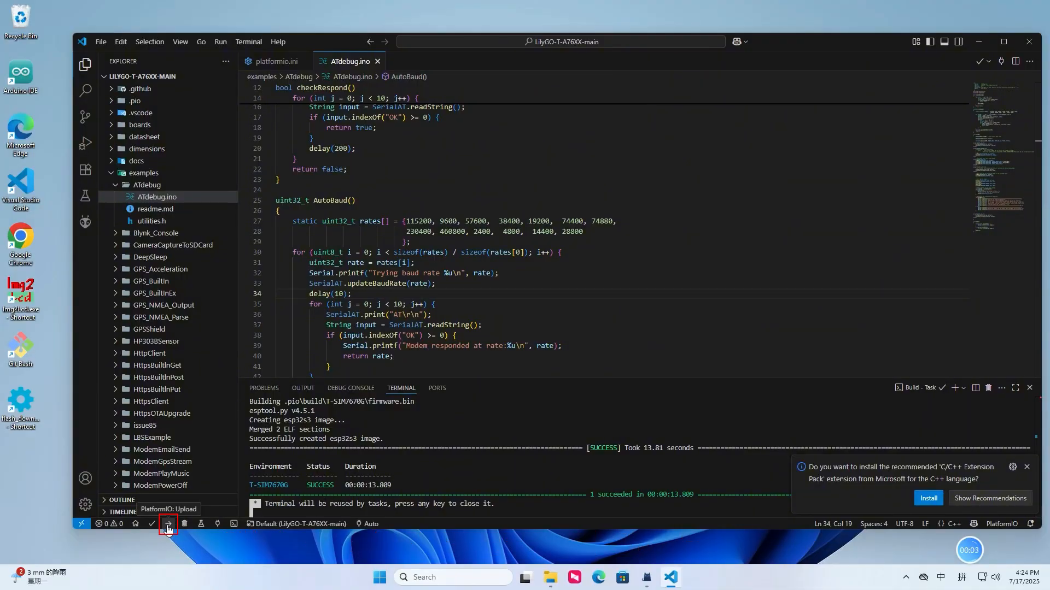
pyautogui.click(168, 524)
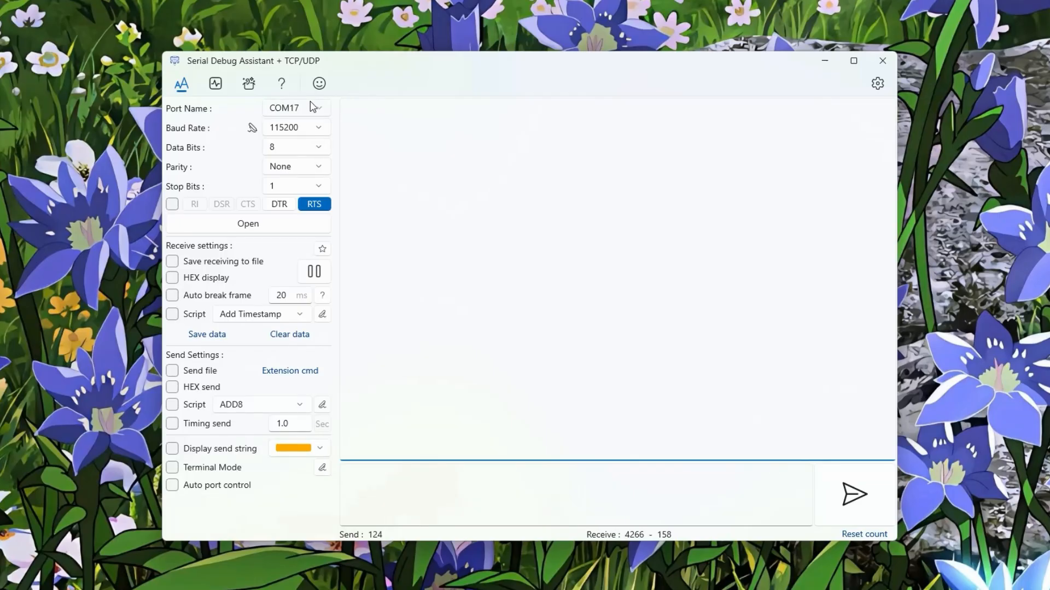
# - In Serial Debug Assistant, select port COM17, open the connection, and toggle DTR on and off
pyautogui.click(310, 106)
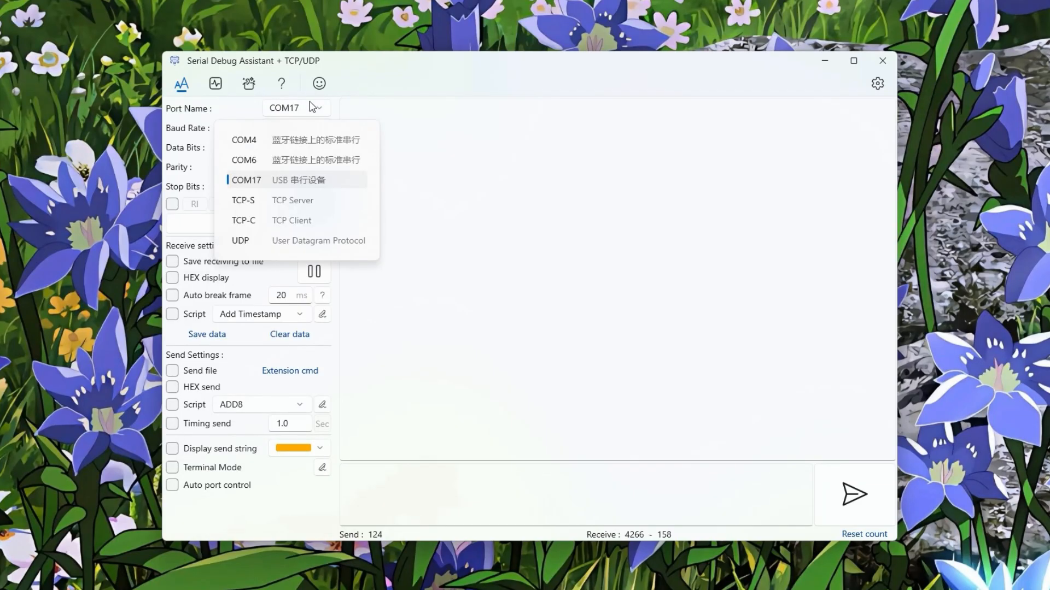
pyautogui.click(276, 180)
pyautogui.click(280, 223)
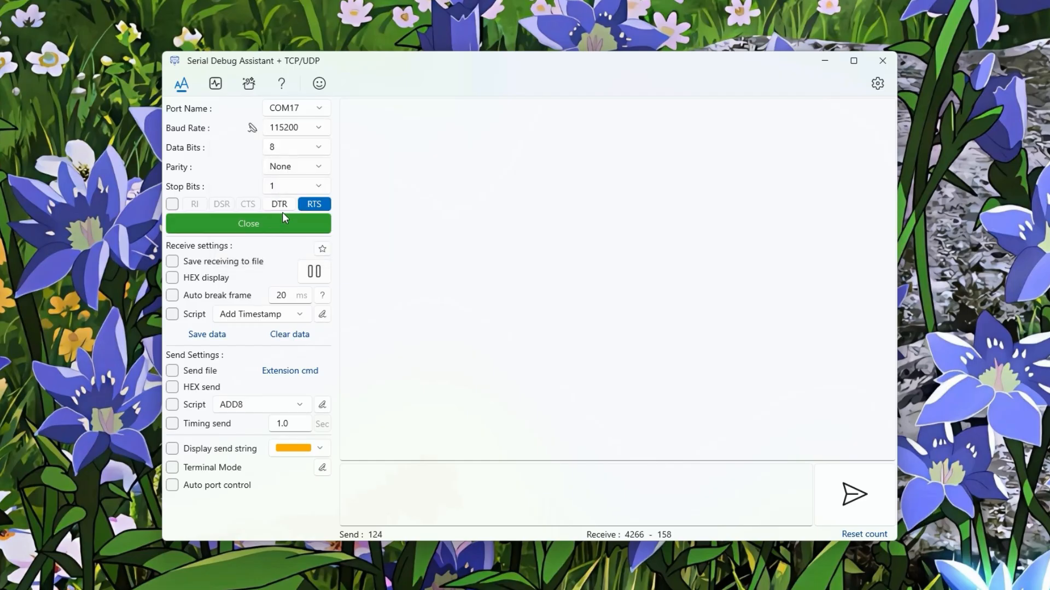
pyautogui.click(288, 205)
pyautogui.click(289, 205)
# - Send the test command AT to the modem twice over the serial connection
pyautogui.click(410, 493)
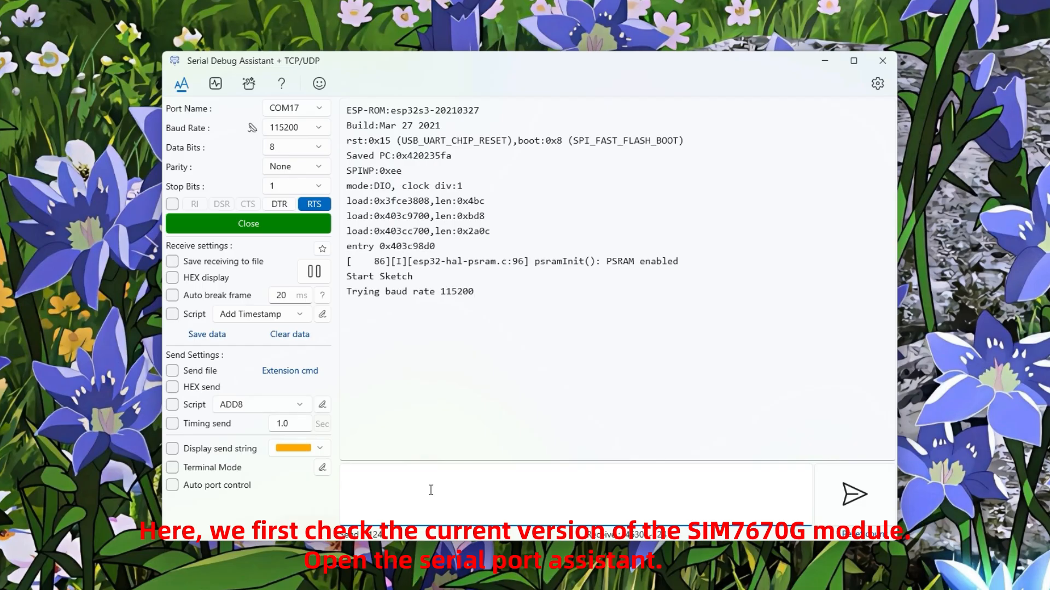
pyautogui.write('AT')
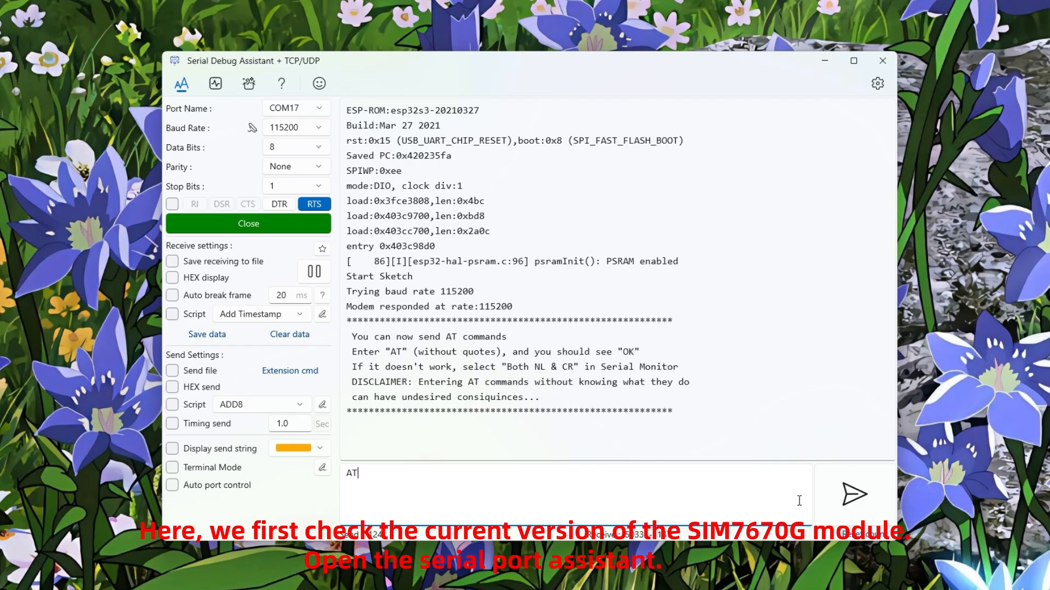
pyautogui.click(855, 495)
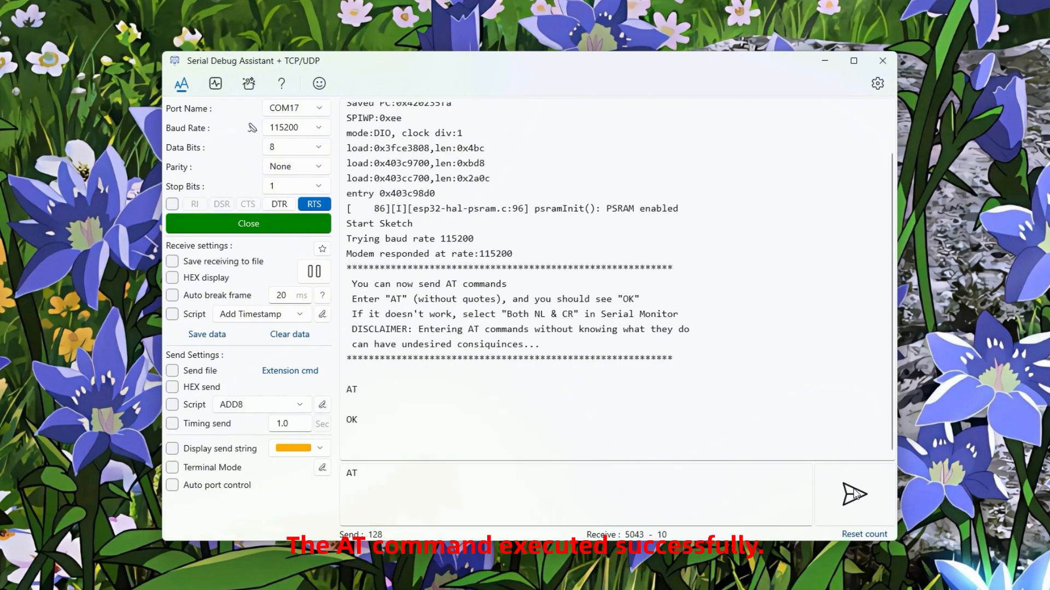
pyautogui.click(854, 495)
# - Send the command AT+SIMCOMATI to query the SIM7670G module's firmware version
pyautogui.click(458, 466)
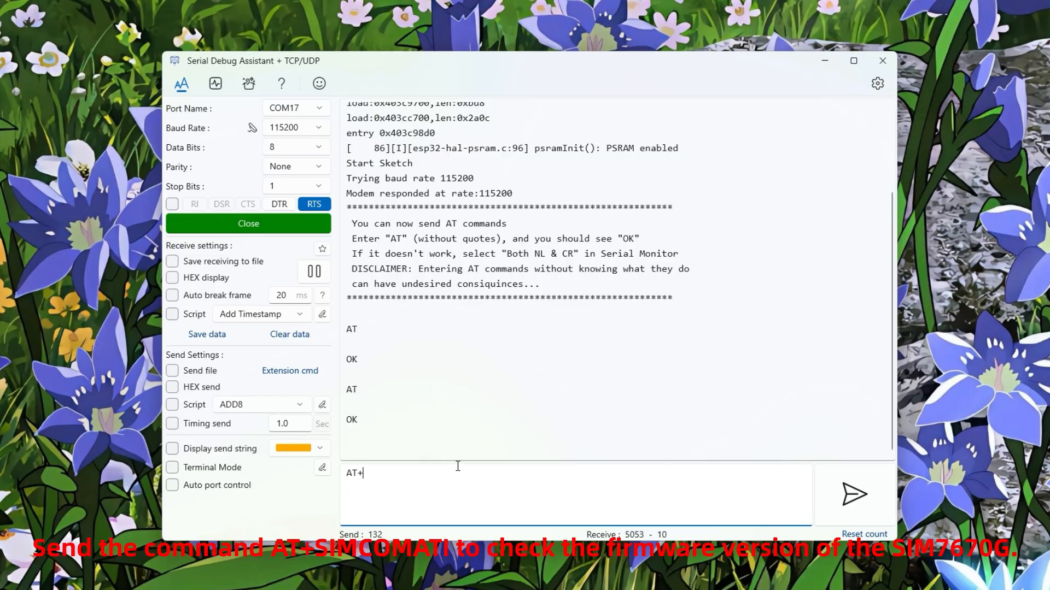
pyautogui.write('+SIMCOMATI')
pyautogui.click(855, 495)
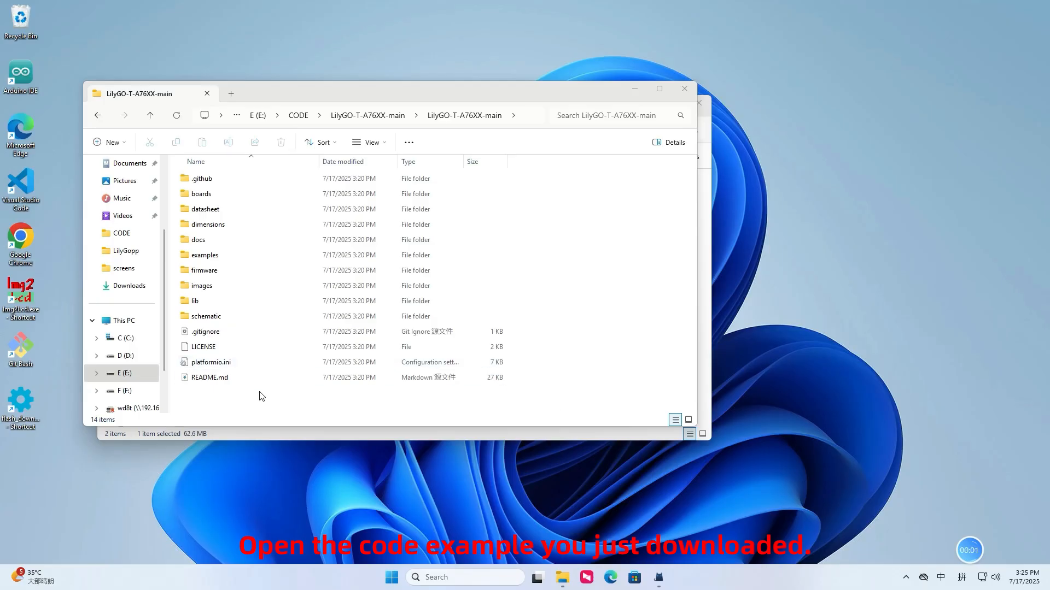
# - Switch to File Explorer and open the inner LilyGO-T-A76XX-main folder with Visual Studio Code
pyautogui.rightClick(223, 399)
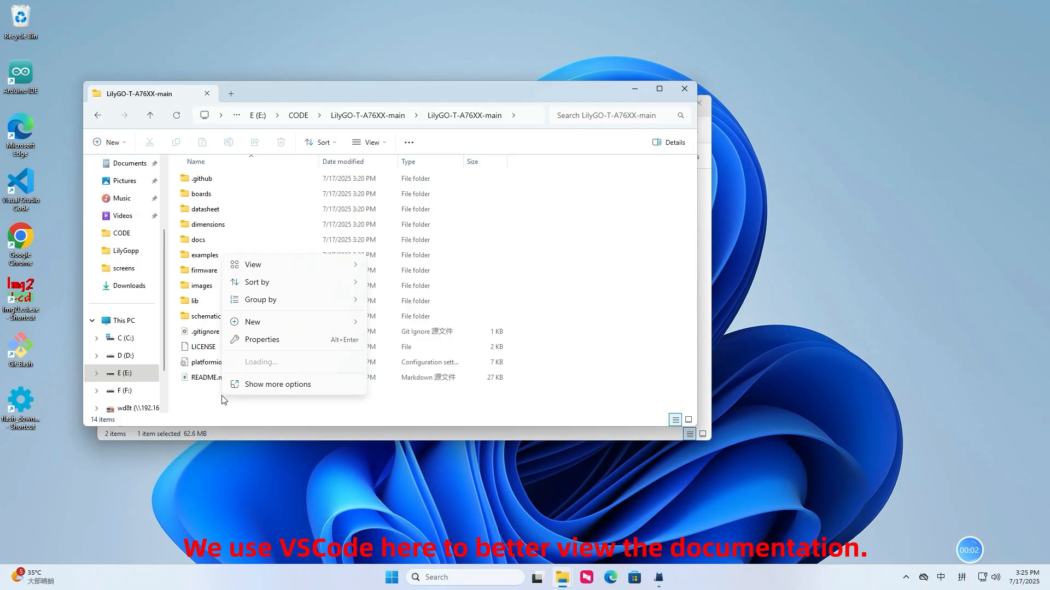
pyautogui.click(268, 385)
pyautogui.click(295, 495)
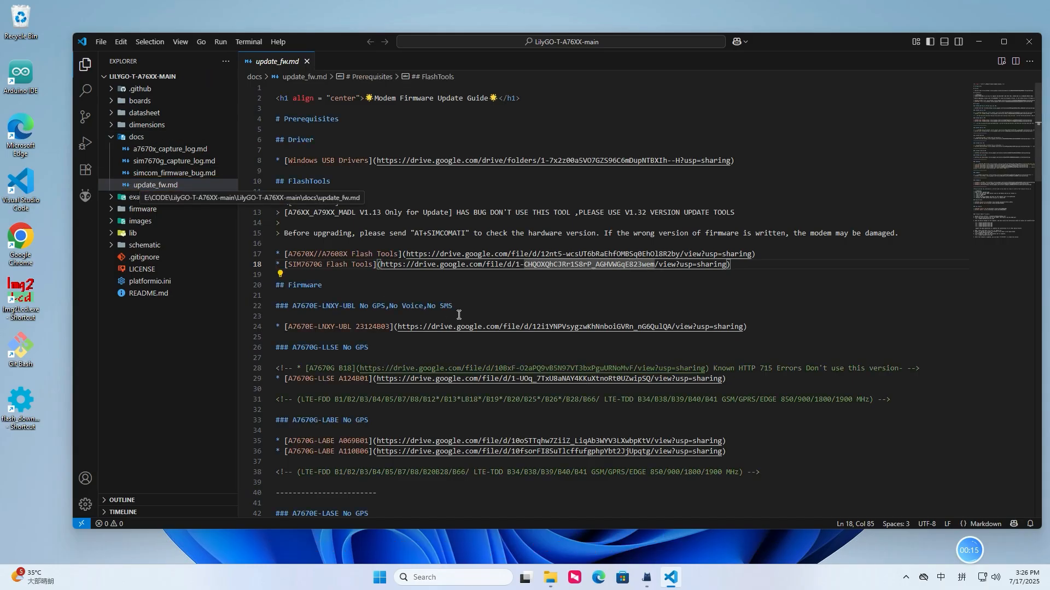
# - Look through the firmware entries in docs/update_fw.md and open the SIM7670G Flash Tools download link
pyautogui.click(611, 313)
pyautogui.scroll(-15, 320, 254)
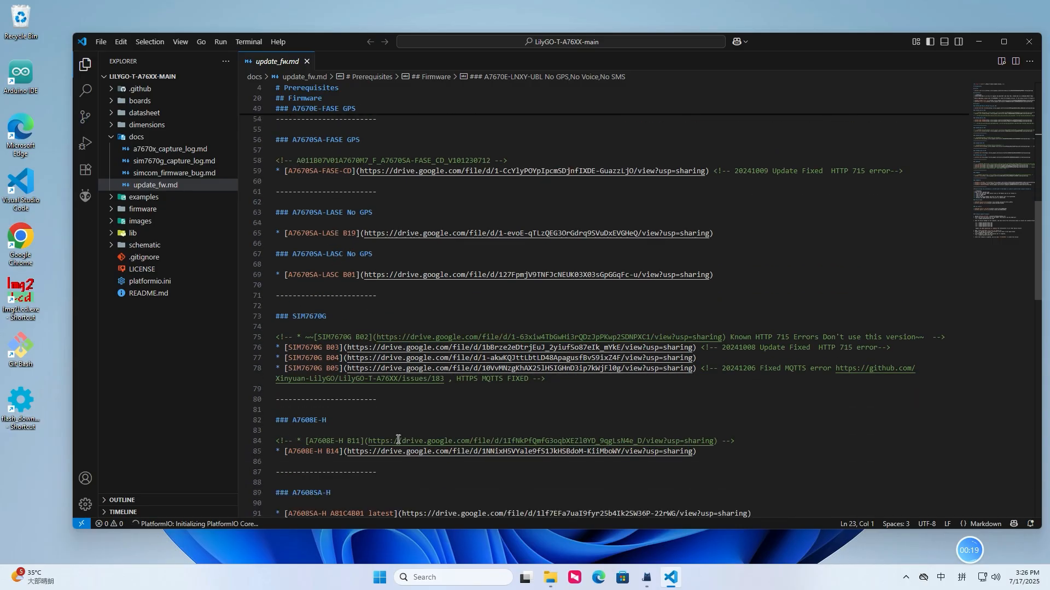
pyautogui.scroll(18, 404, 414)
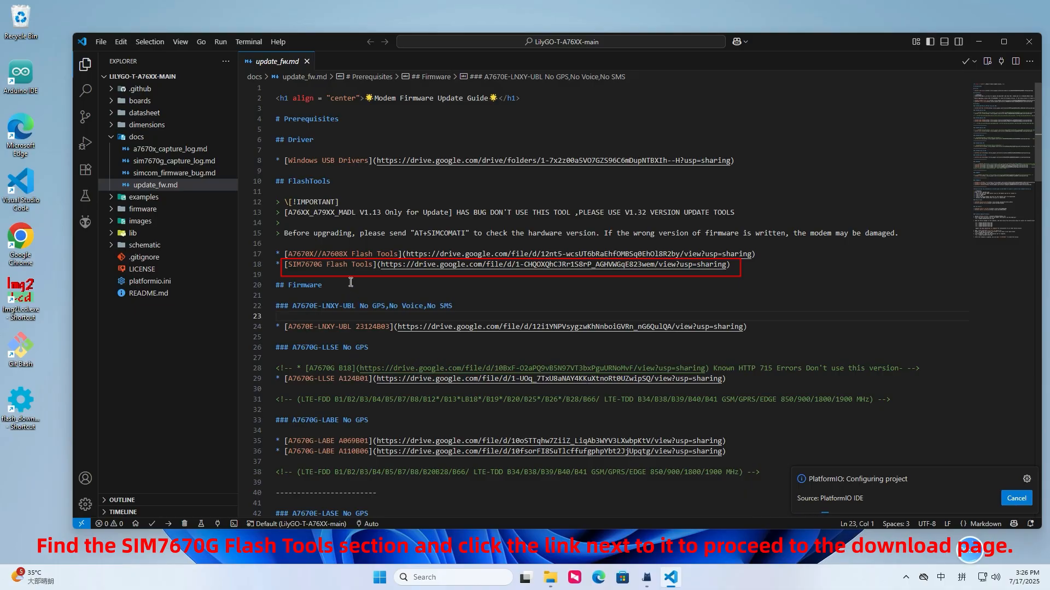
pyautogui.click(351, 283)
pyautogui.moveTo(292, 264); pyautogui.dragTo(352, 266)
pyautogui.click(365, 275)
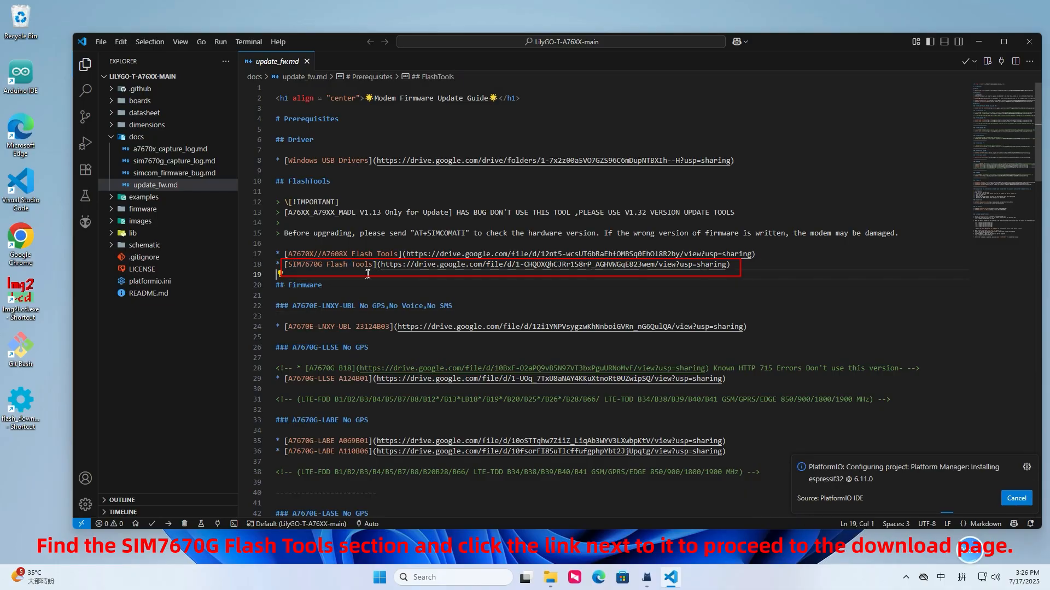
pyautogui.click(485, 266)
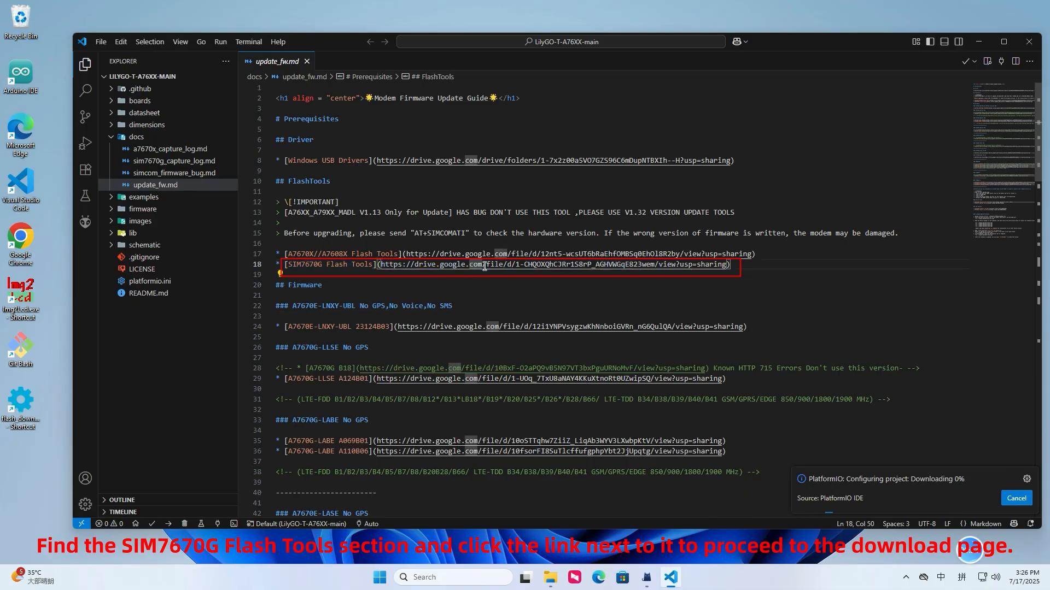
pyautogui.keyDown('ctrl'); pyautogui.click(485, 266); pyautogui.keyUp('ctrl')
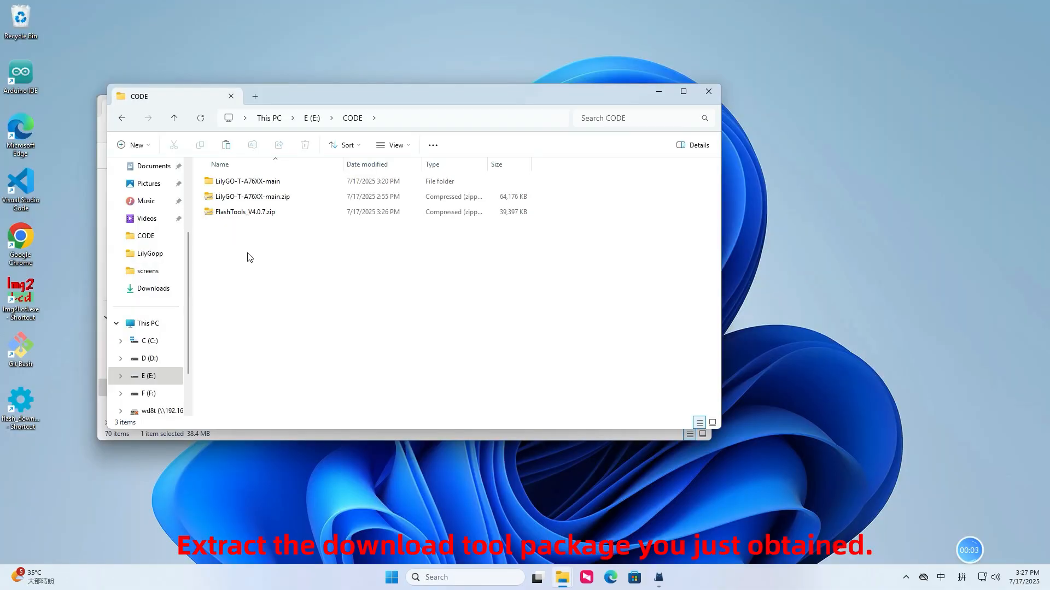
# - Switch to File Explorer, extract FlashTools_V4.0.7.zip to E:\CODE\FlashTools_V4.0.7 and locate FlashTools.exe in the inner extracted folder
pyautogui.rightClick(232, 213)
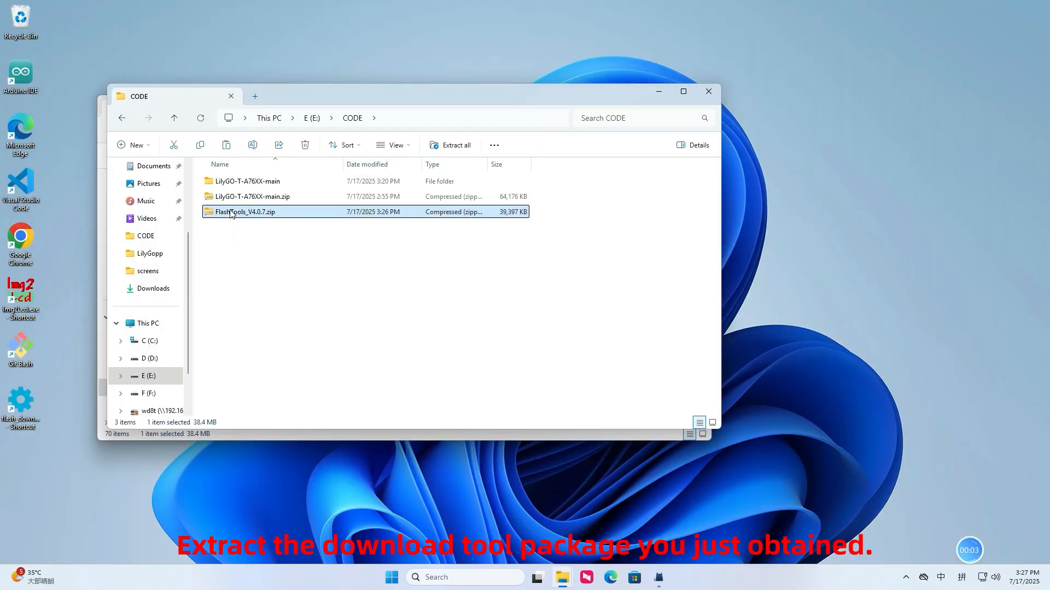
pyautogui.click(271, 357)
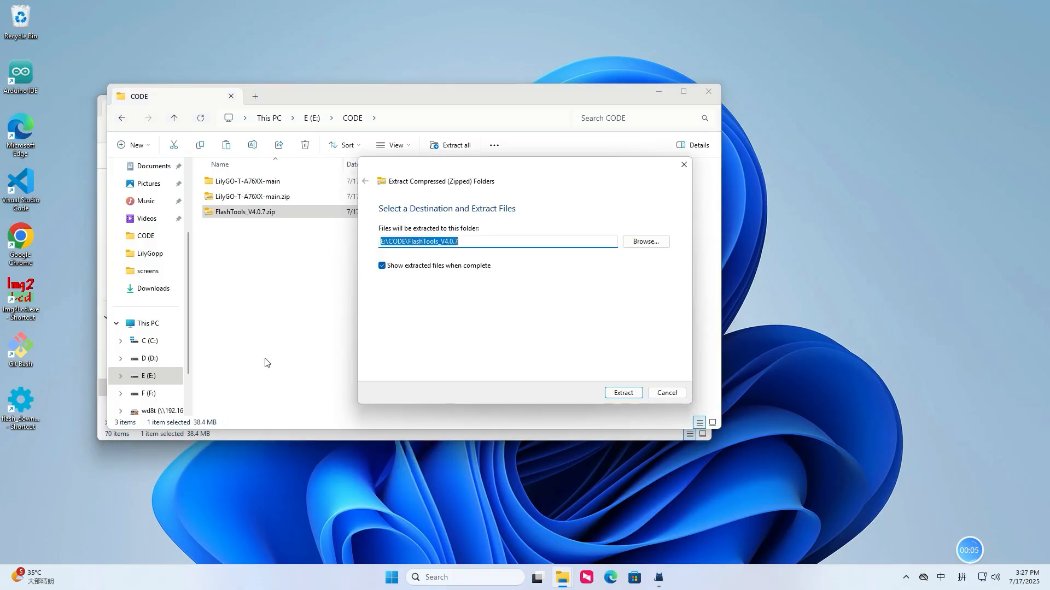
pyautogui.click(619, 394)
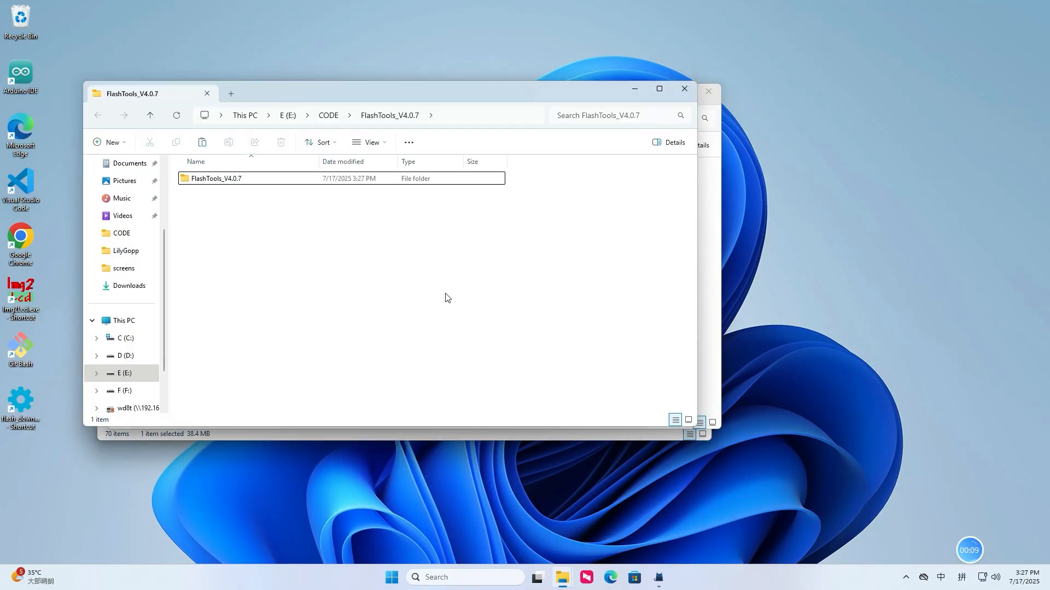
pyautogui.doubleClick(249, 178)
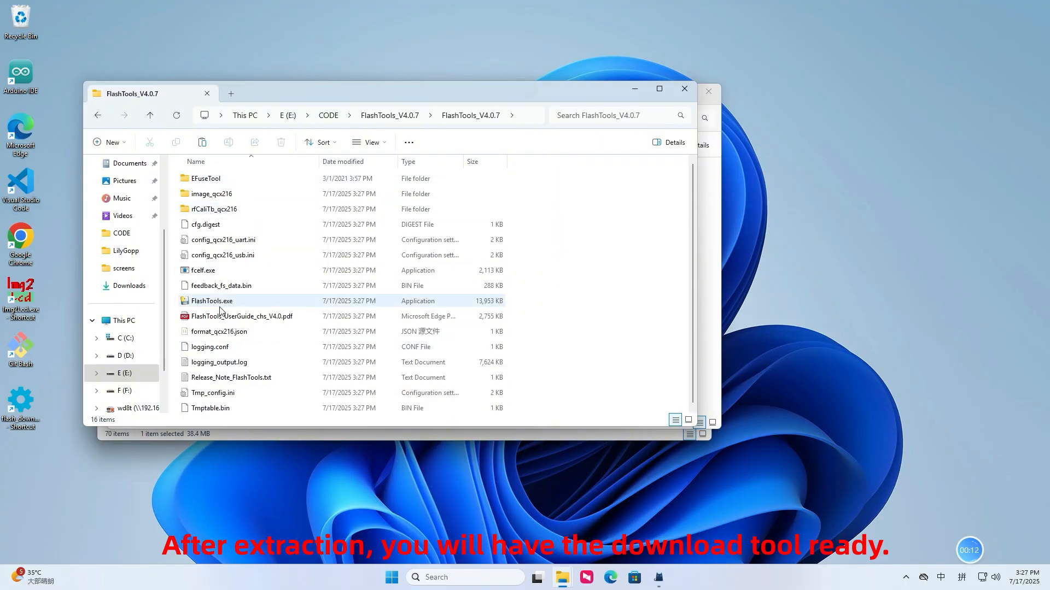
pyautogui.click(197, 302)
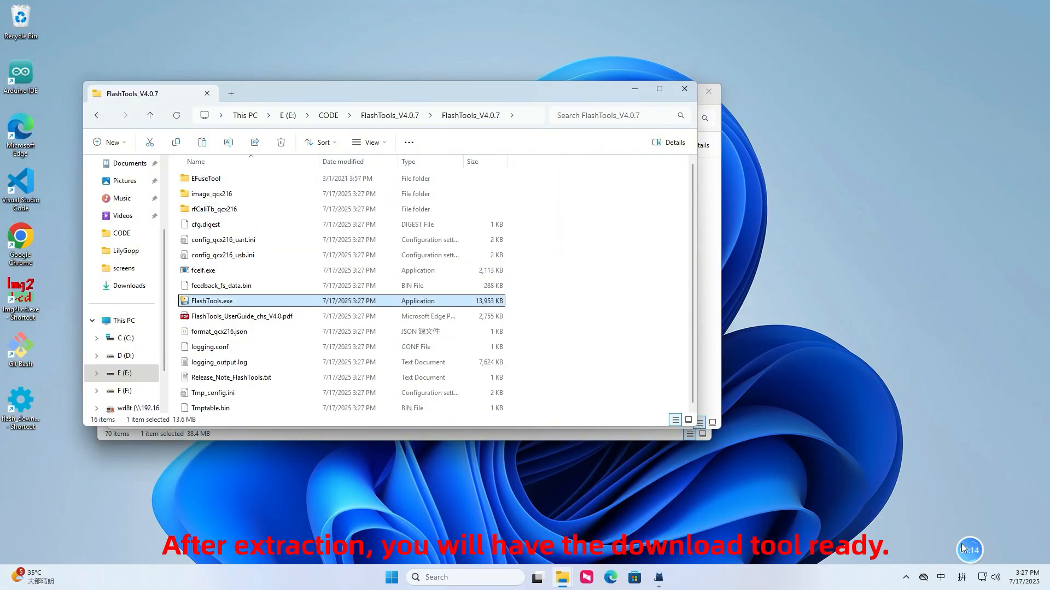
pyautogui.moveTo(1009, 555)
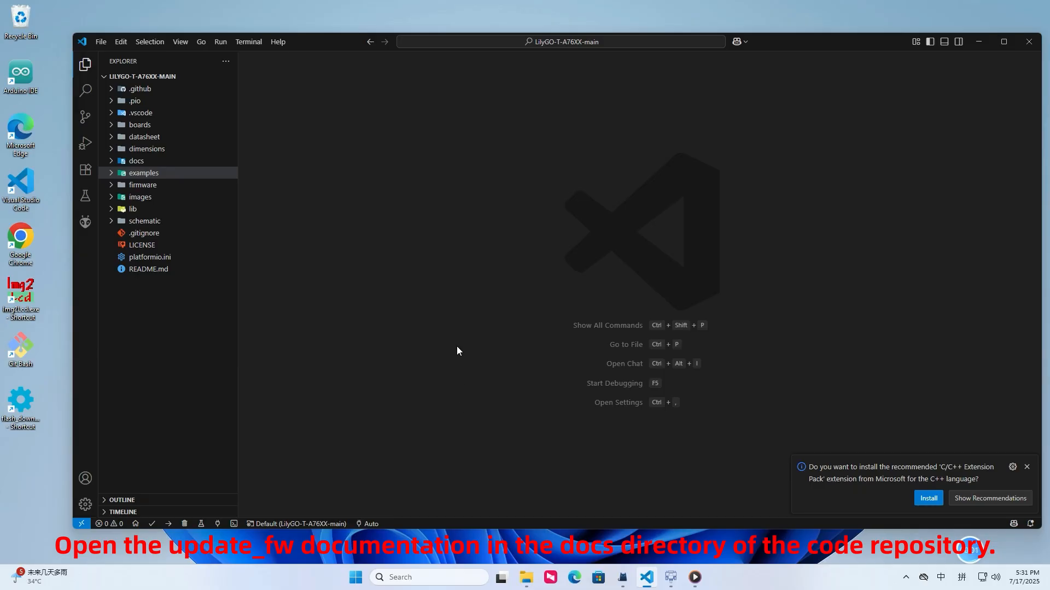
# - Switch to Visual Studio Code and download the SIM7670G B05 firmware archive through its Google Drive link in docs/update_fw.md
pyautogui.click(138, 163)
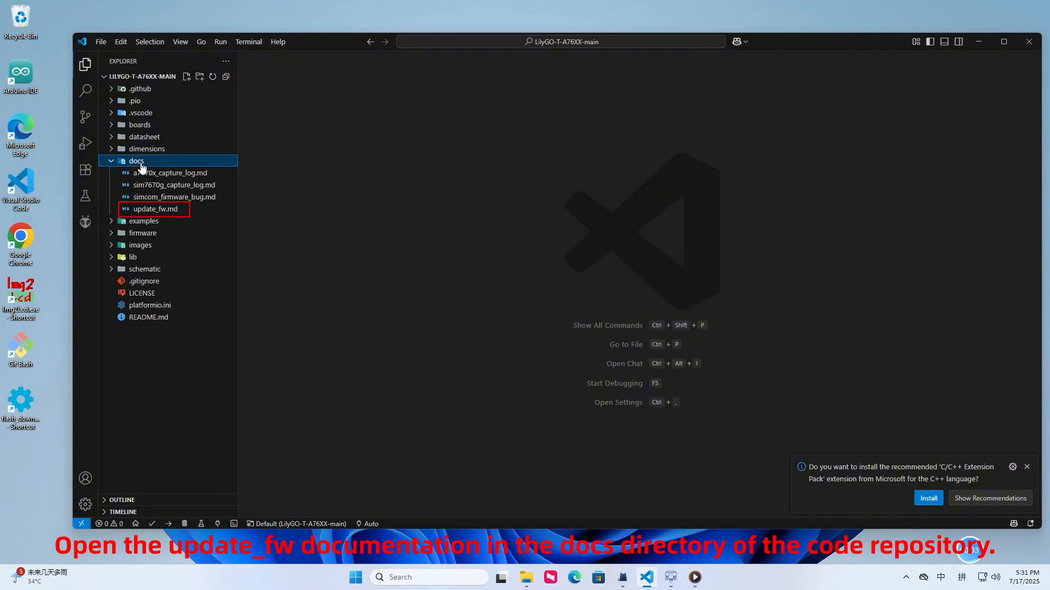
pyautogui.click(178, 210)
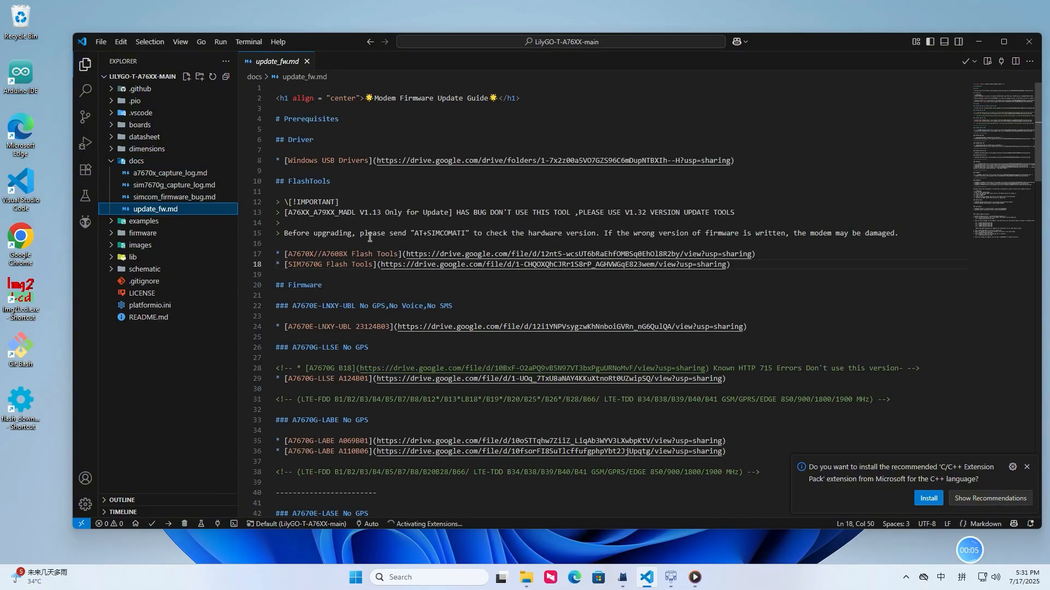
pyautogui.click(356, 275)
pyautogui.scroll(-15, 356, 275)
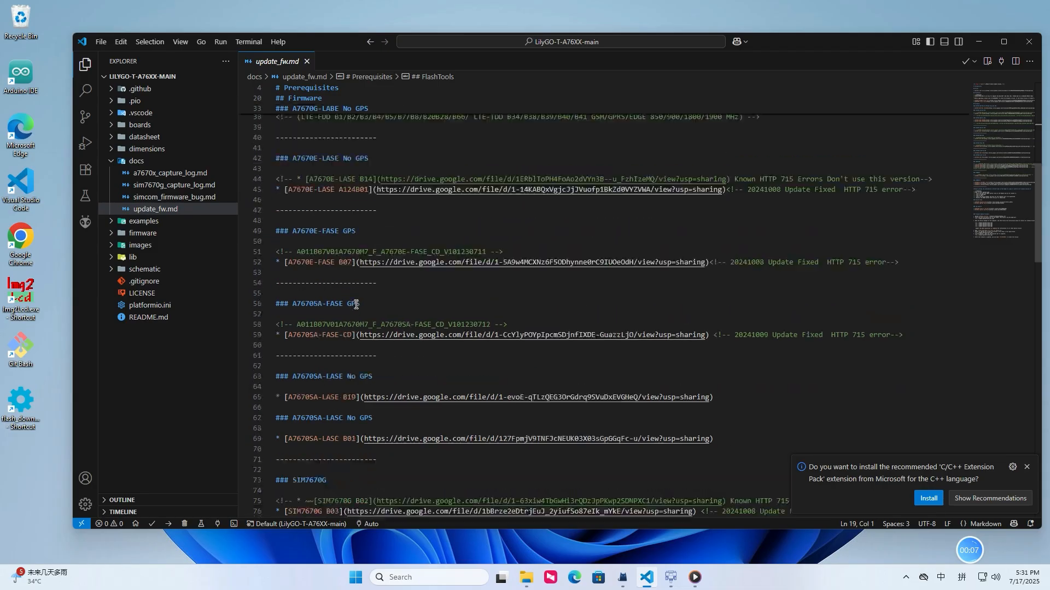
pyautogui.click(321, 397)
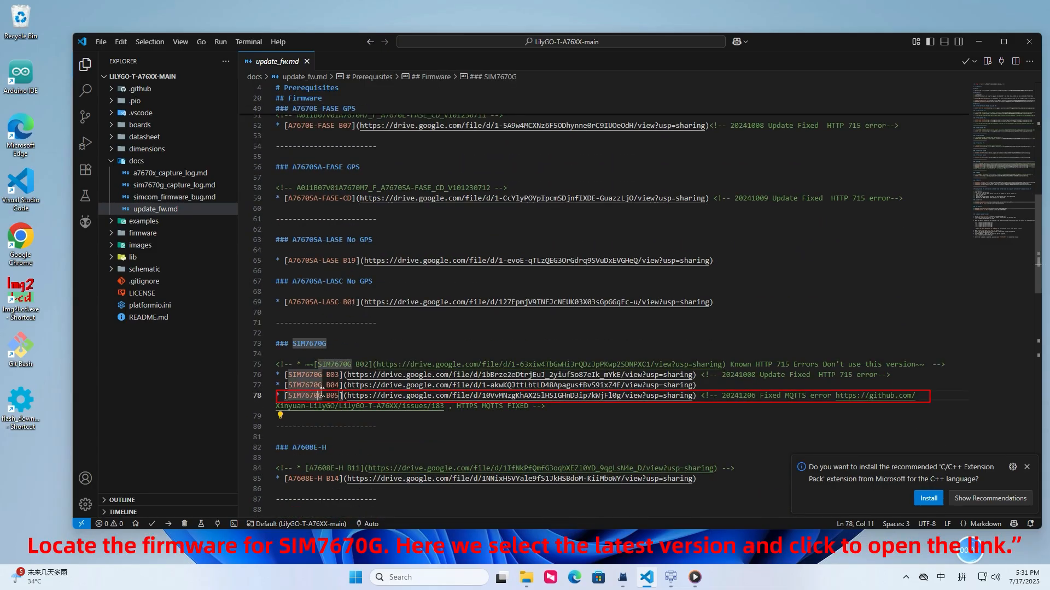
pyautogui.click(535, 397)
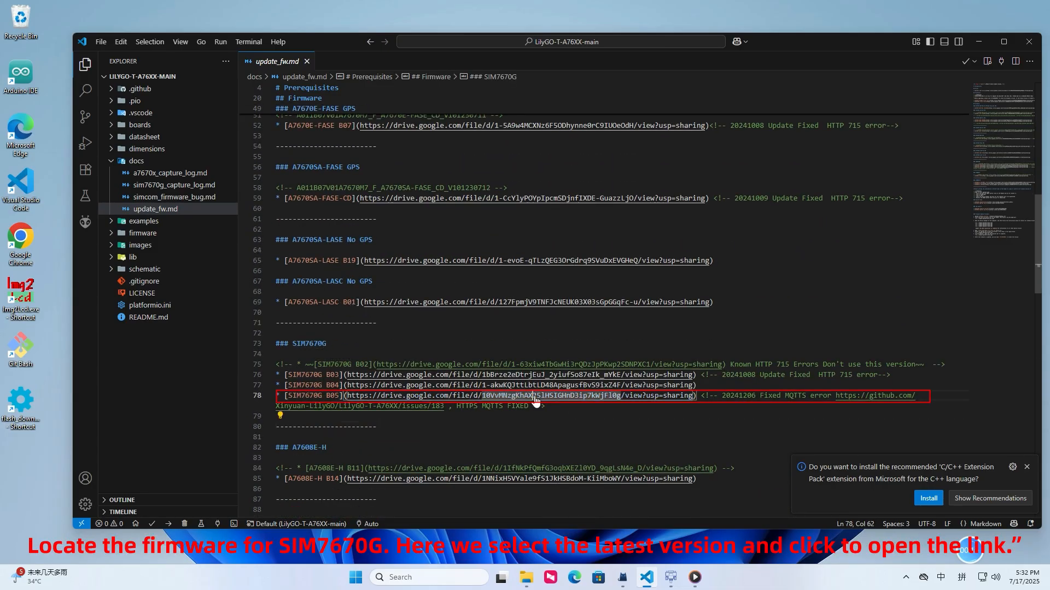
pyautogui.keyDown('ctrl'); pyautogui.click(535, 396); pyautogui.keyUp('ctrl')
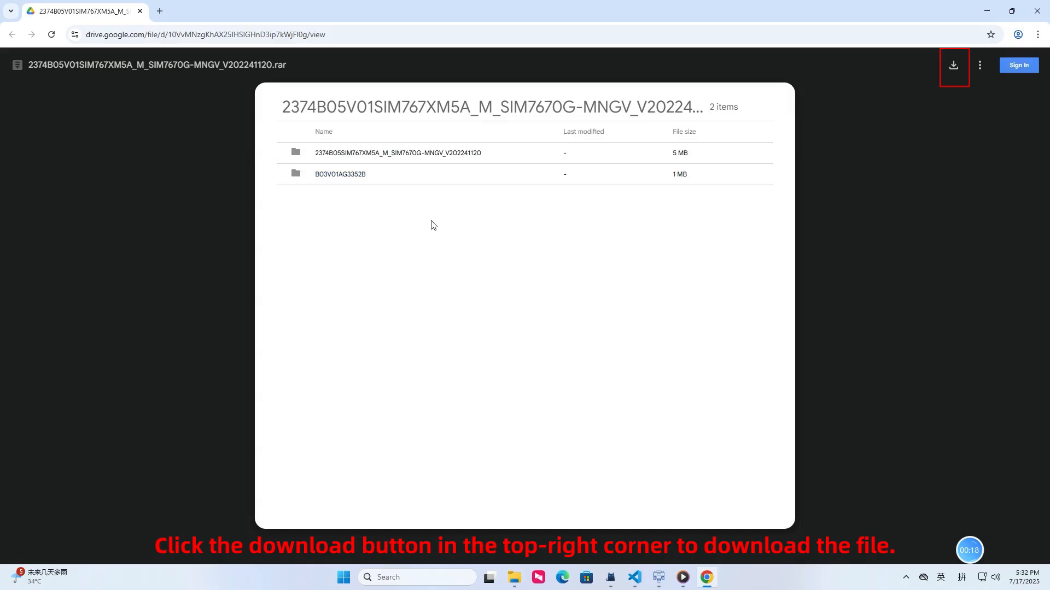
pyautogui.click(956, 67)
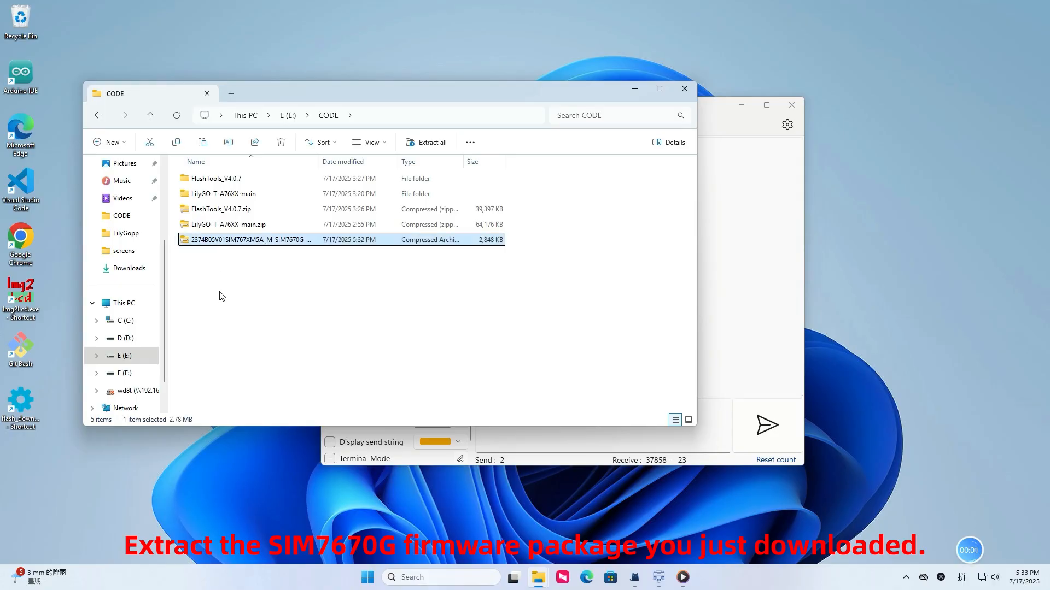
# - Switch to File Explorer and extract the SIM7670G firmware archive to E:\CODE\2374B05V01SIM767XM5A_M_SIM7670G-MNGV_V202241120
pyautogui.rightClick(228, 248)
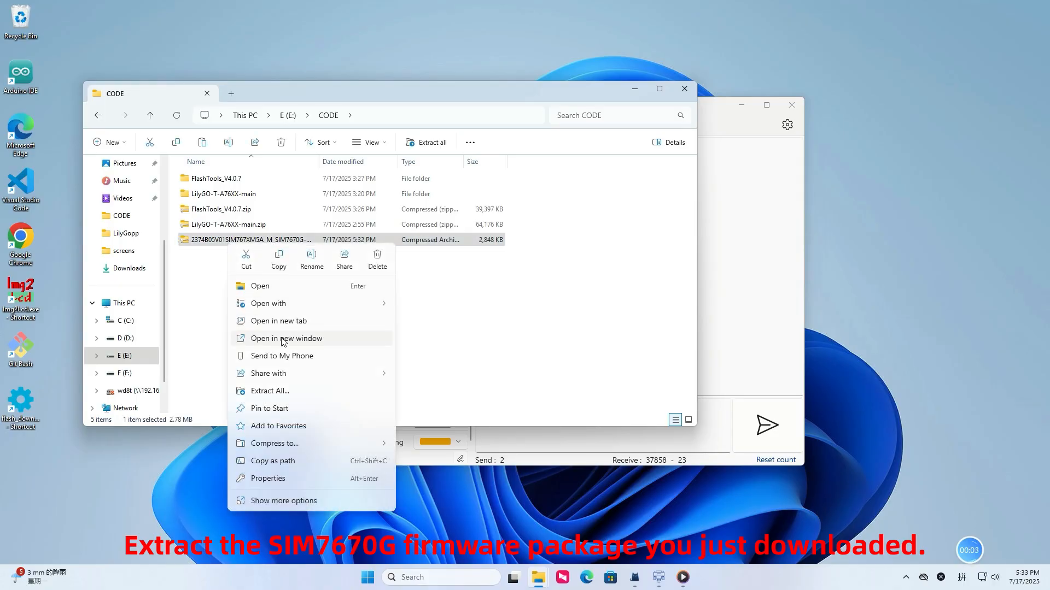
pyautogui.click(271, 391)
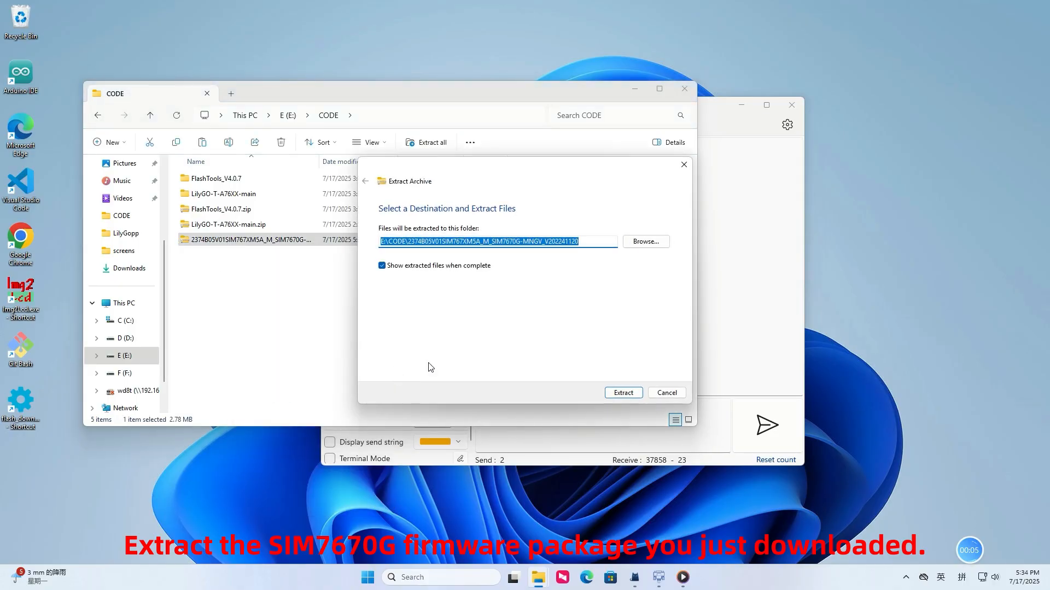
pyautogui.click(638, 392)
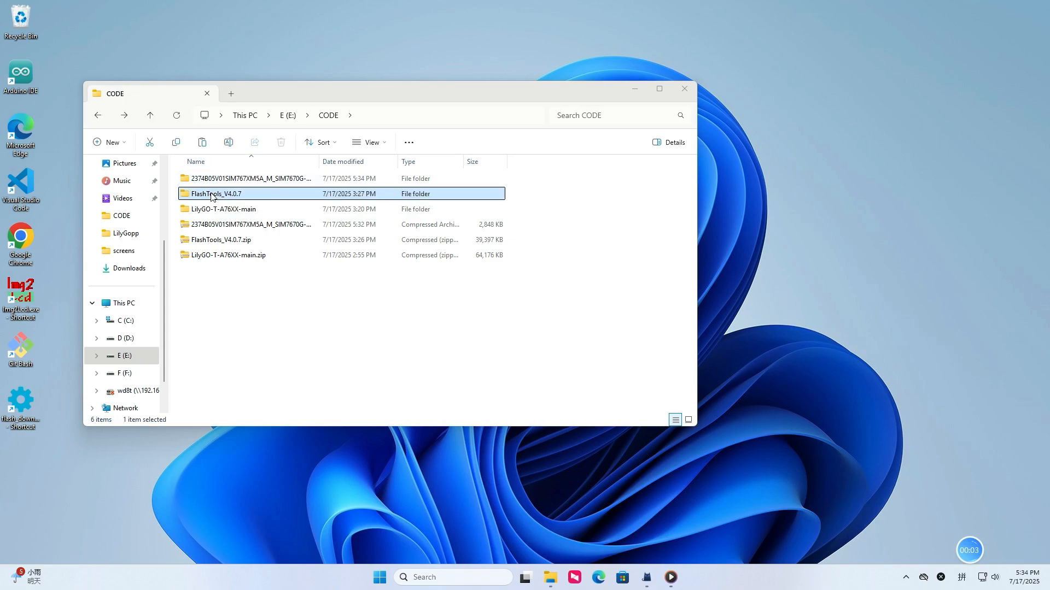
# - Launch FlashTools.exe from the inner FlashTools_V4.0.7 folder and set config_qcx216_usb.ini as its project file
pyautogui.doubleClick(235, 194)
pyautogui.doubleClick(214, 191)
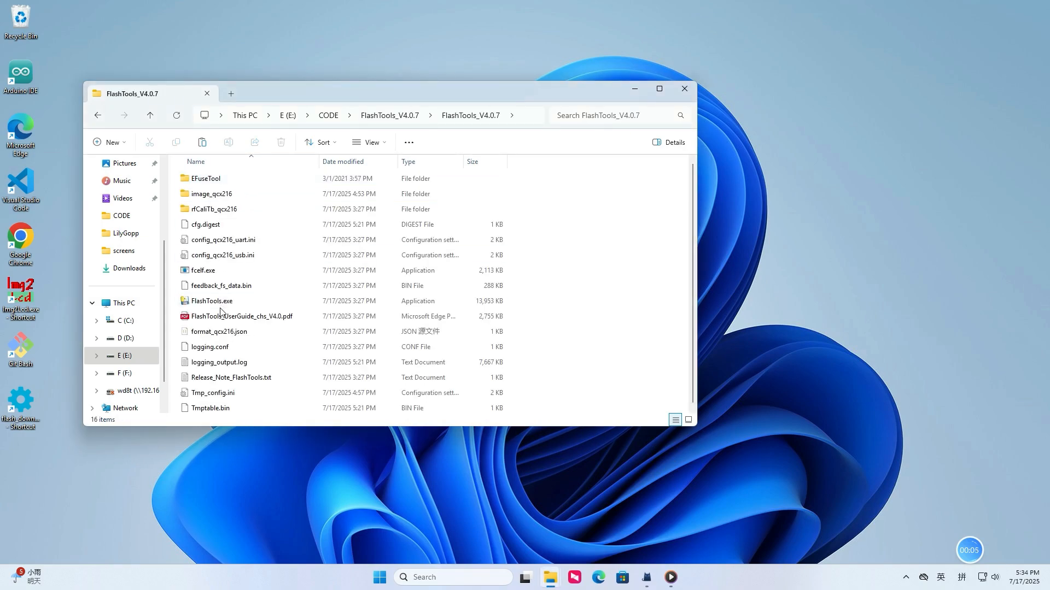
pyautogui.doubleClick(256, 301)
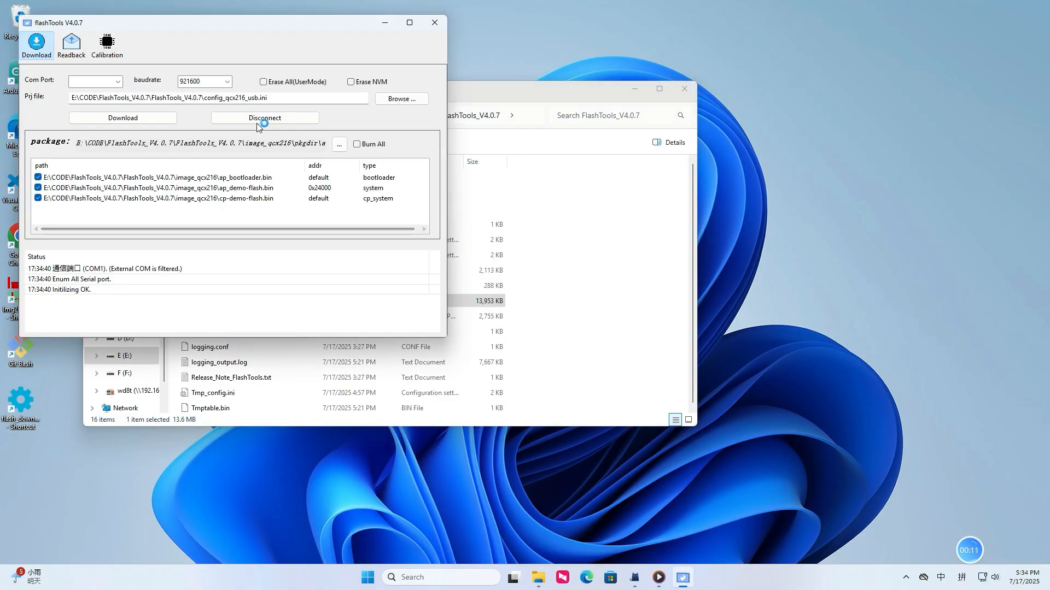
pyautogui.click(402, 98)
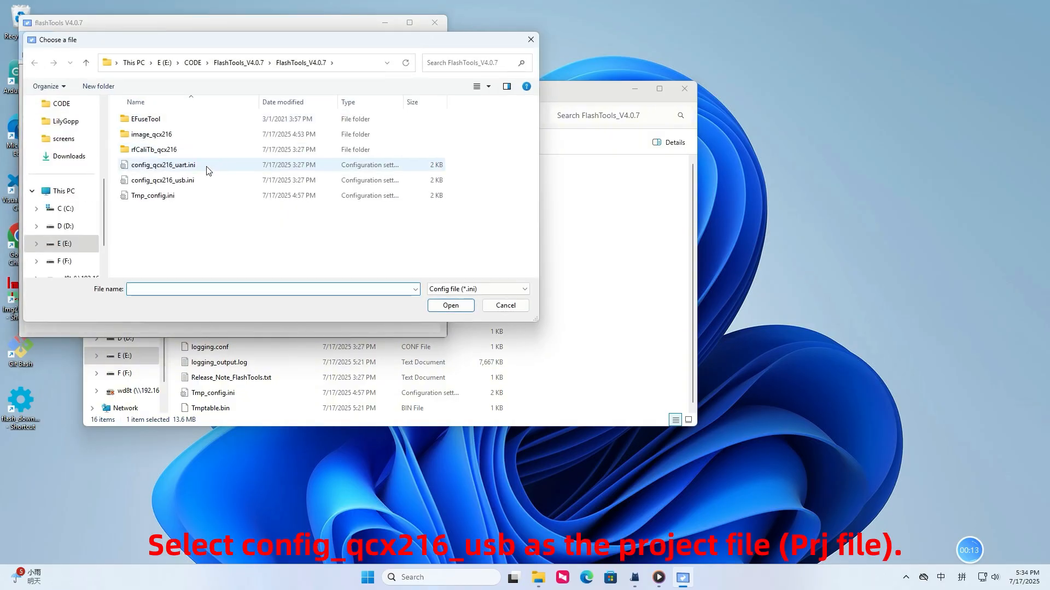
pyautogui.click(146, 182)
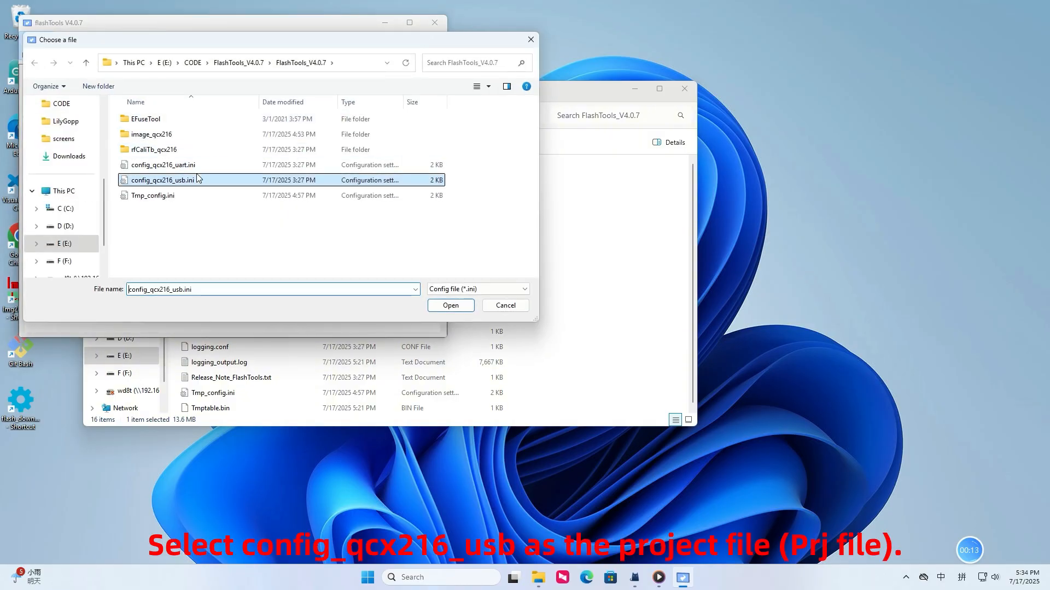
pyautogui.click(450, 306)
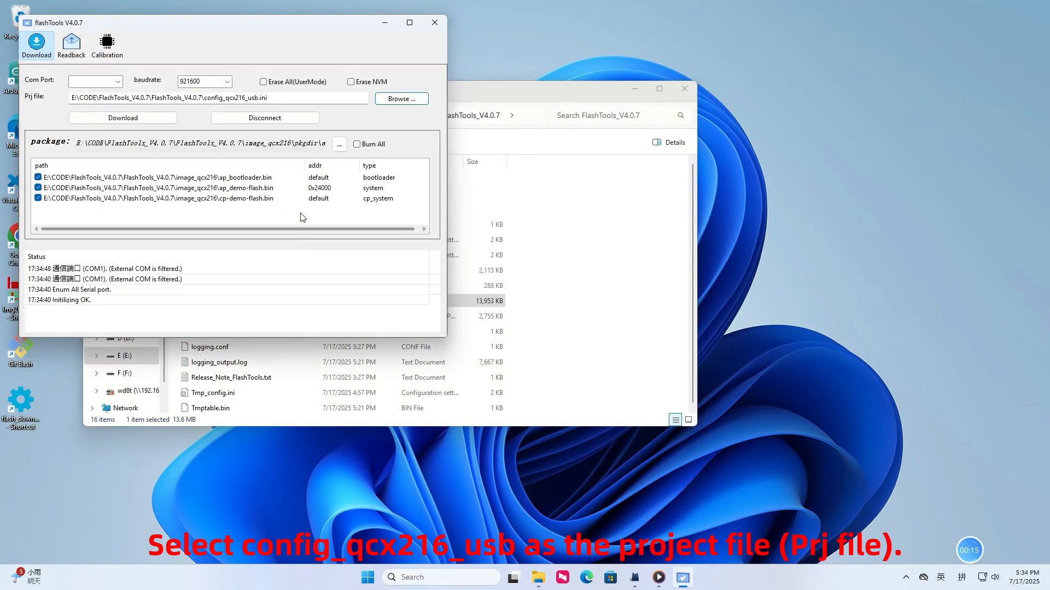
# - Load the package qc_cat1.binpkg from the extracted SIM7670G firmware folder inside E:\CODE and enable Burn All
pyautogui.click(339, 144)
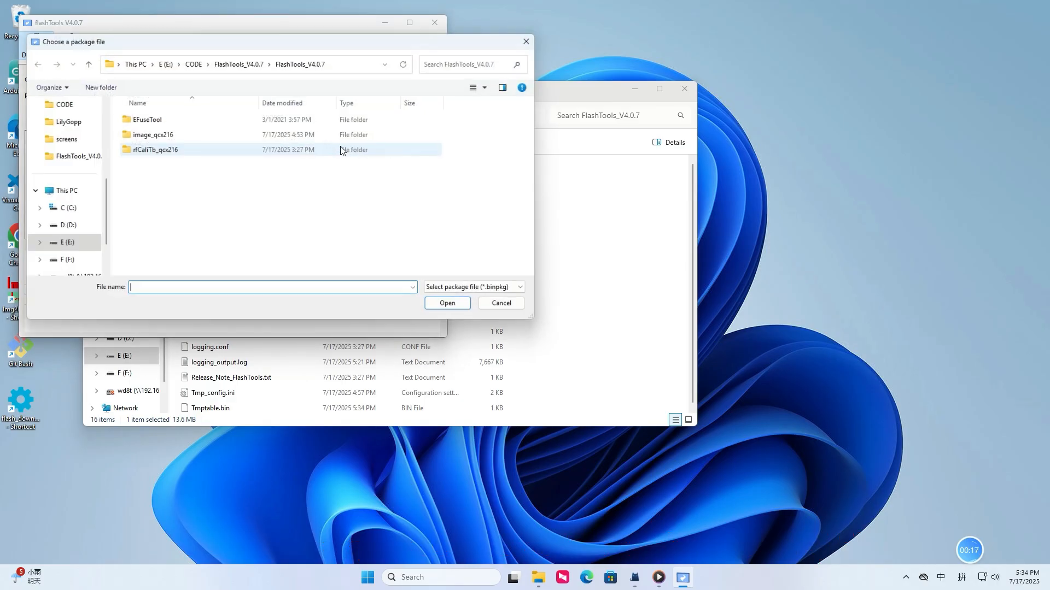
pyautogui.click(242, 62)
pyautogui.click(194, 63)
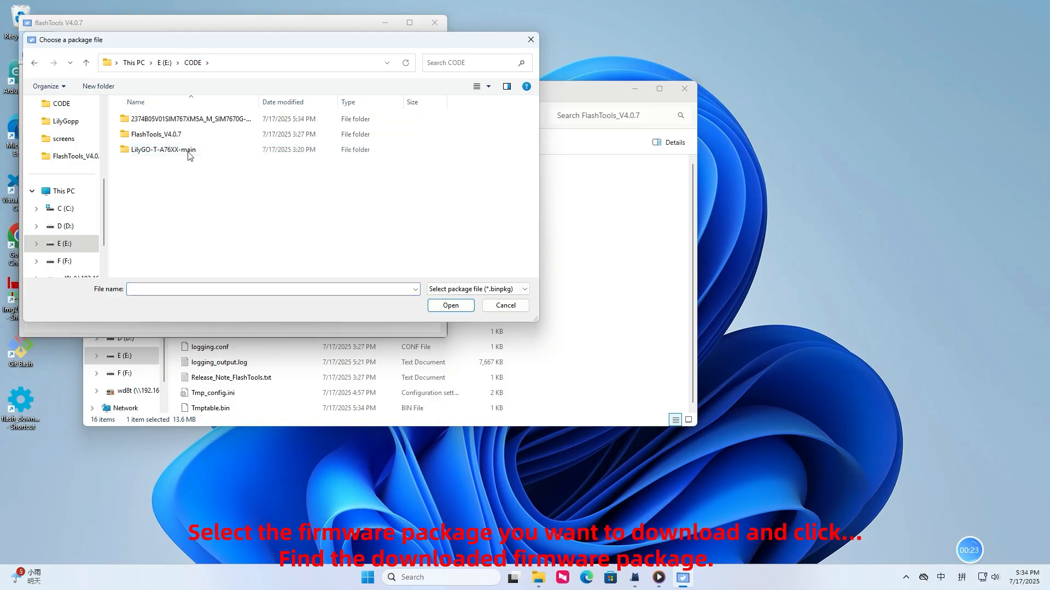
pyautogui.doubleClick(191, 120)
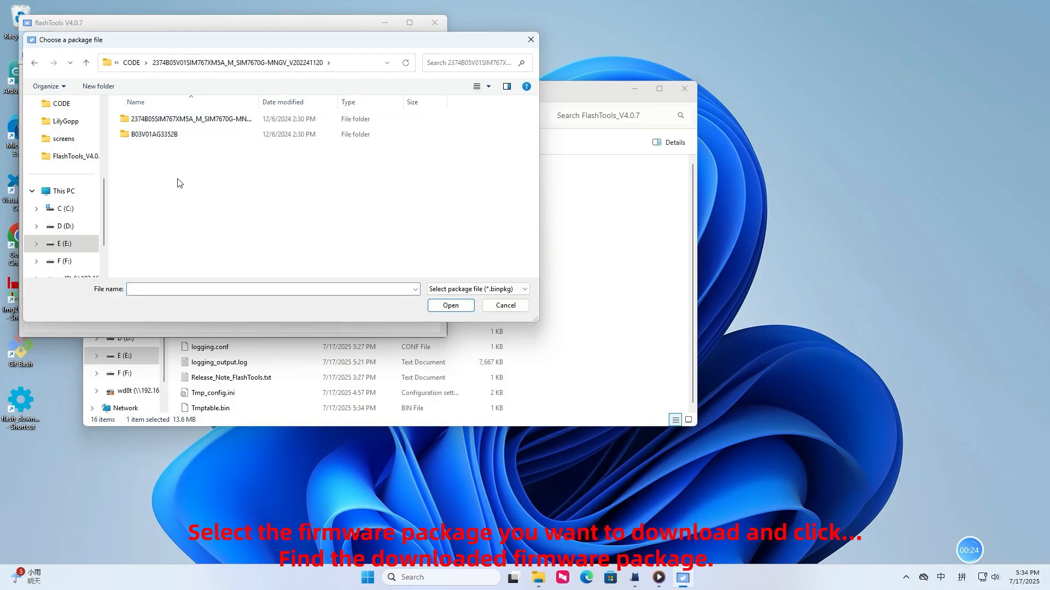
pyautogui.doubleClick(203, 124)
pyautogui.click(197, 124)
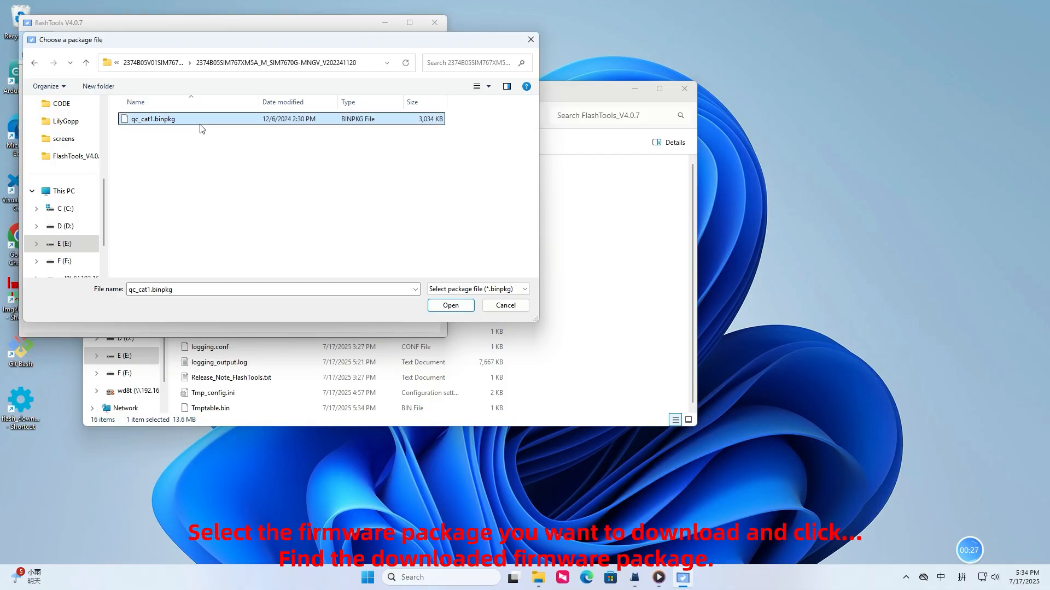
pyautogui.click(450, 305)
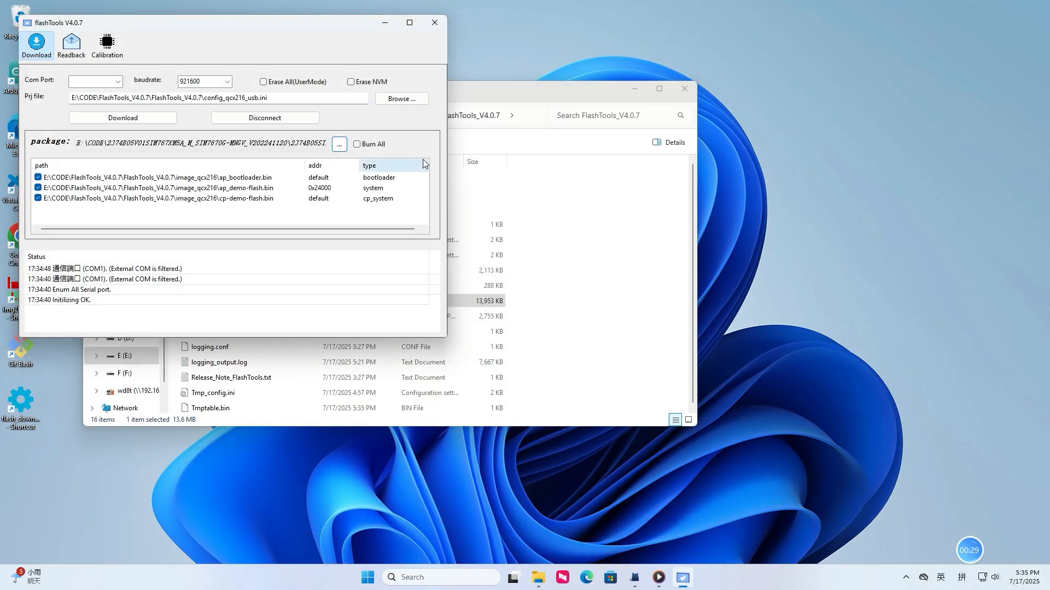
pyautogui.click(356, 145)
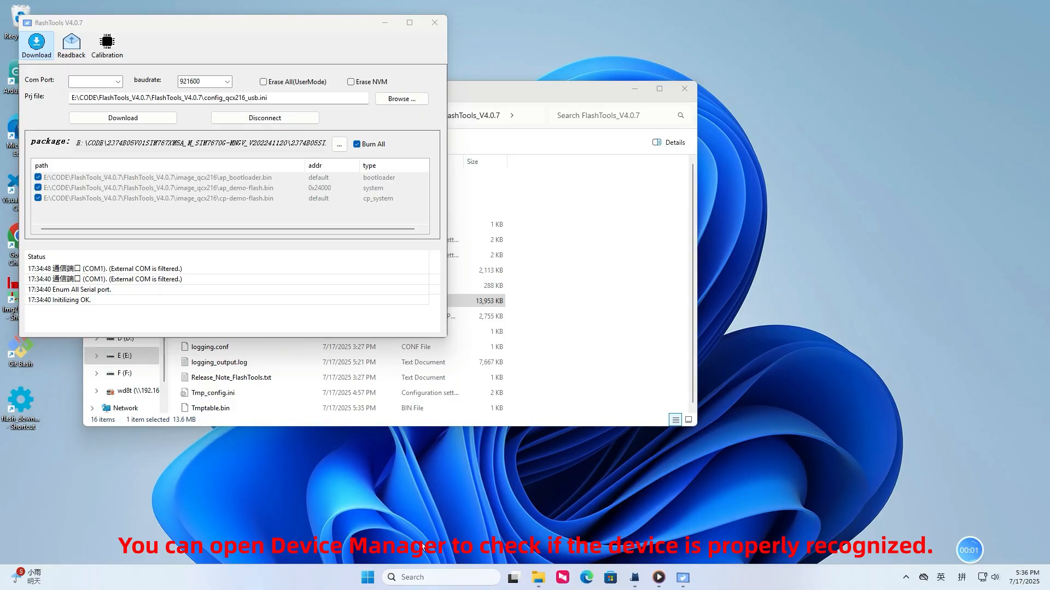
# - Switch to Device Manager, place it beside the flash tool and examine the devices under Ports (COM & LPT)
pyautogui.rightClick(367, 577)
pyautogui.click(358, 335)
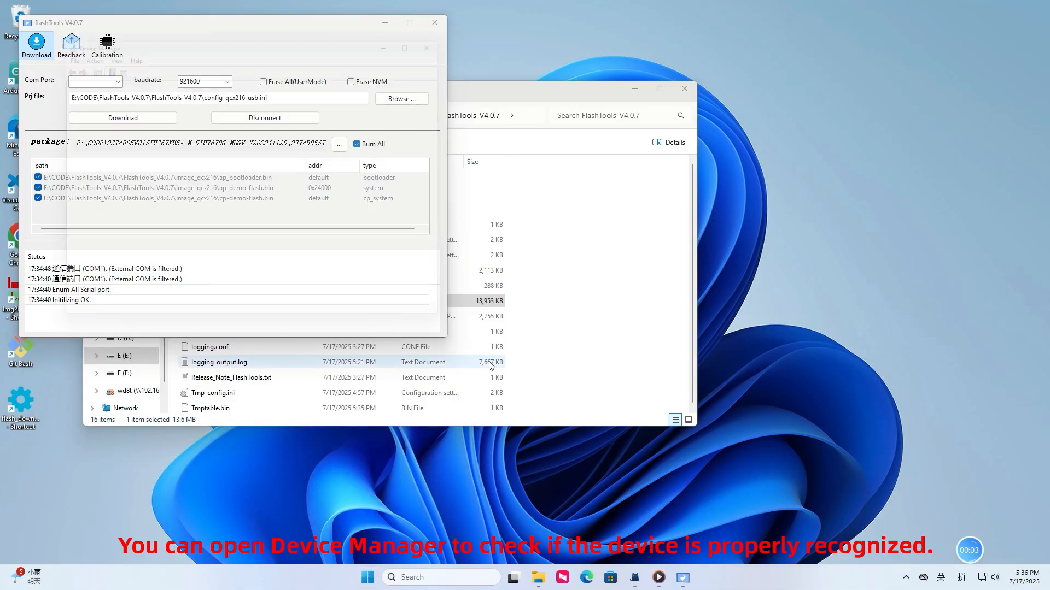
pyautogui.moveTo(200, 33); pyautogui.dragTo(735, 77)
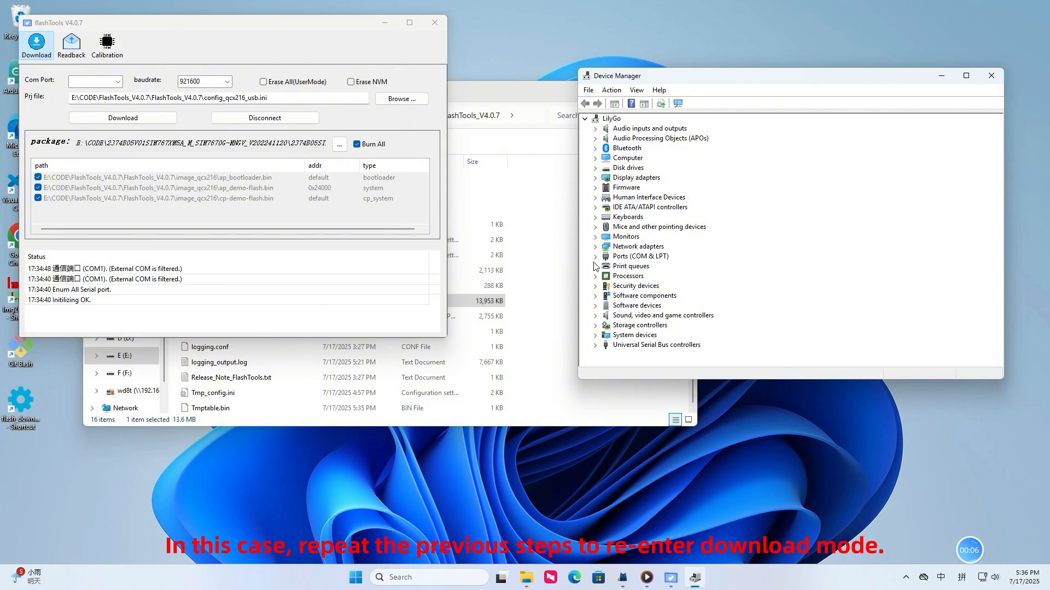
pyautogui.click(595, 257)
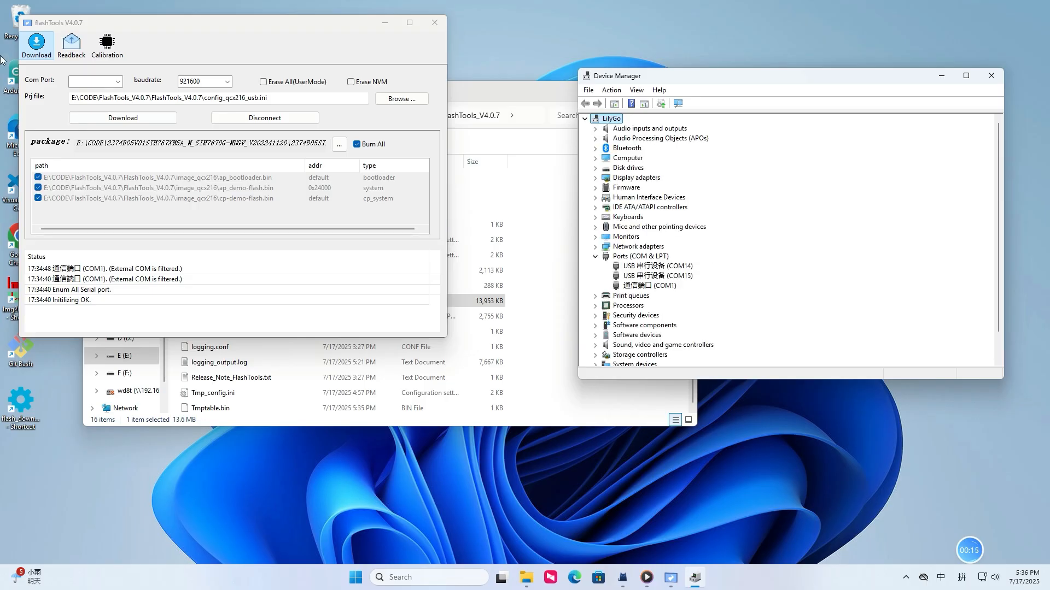
# - Switch to flashTools, select COM15 as the port and flash the loaded firmware package to the modem
pyautogui.click(117, 82)
pyautogui.click(102, 94)
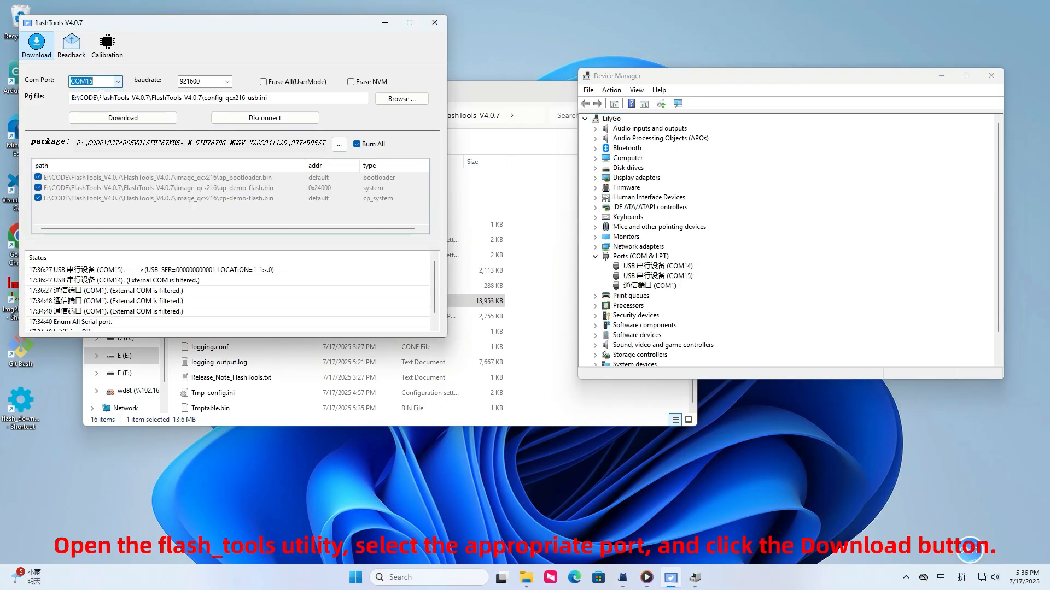
pyautogui.click(134, 119)
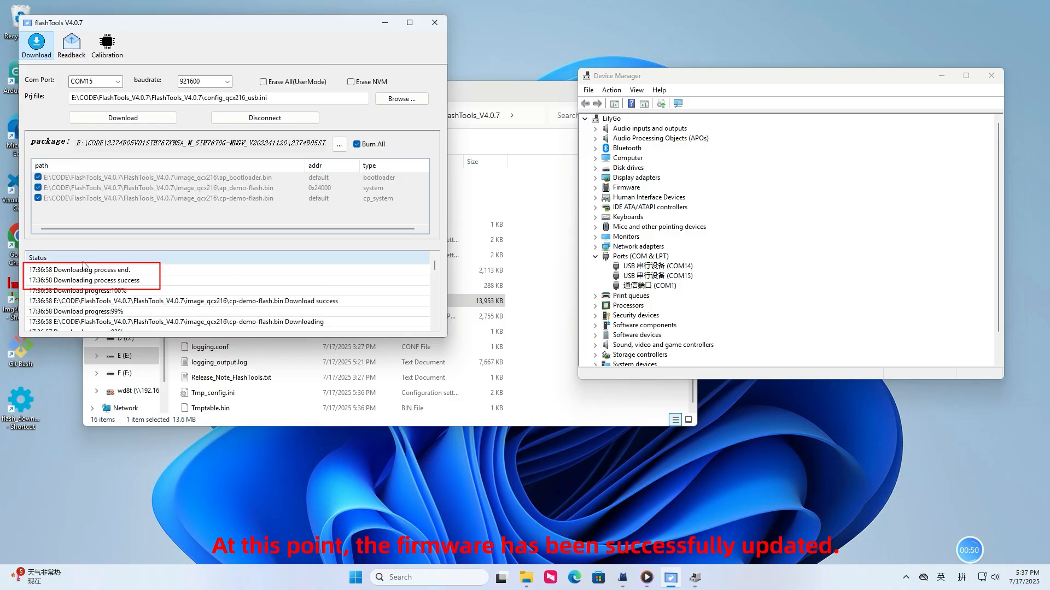
pyautogui.moveTo(1012, 551)
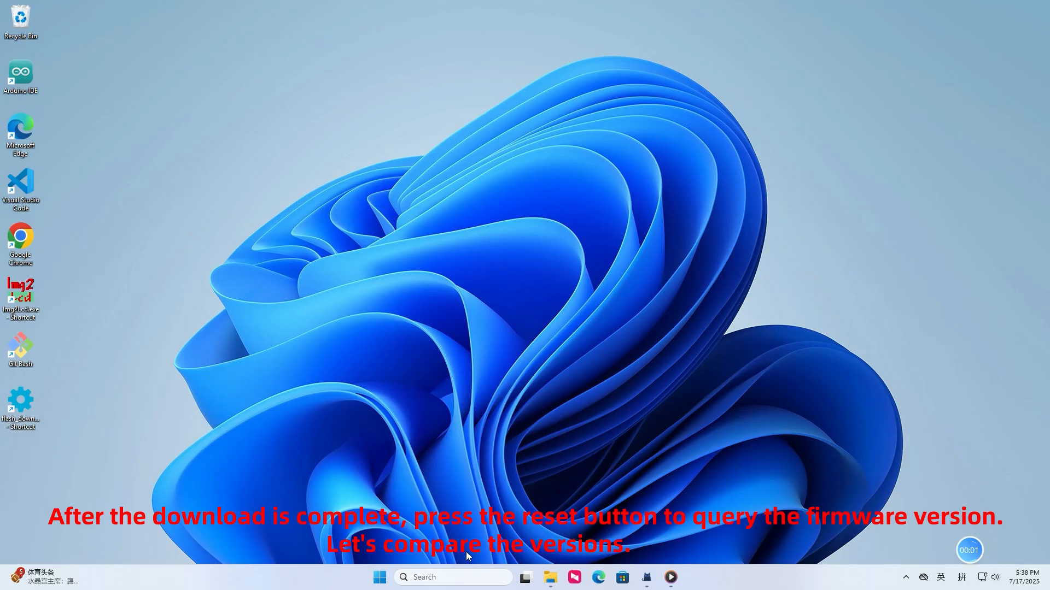
# - Launch Serial Debug Assistant, open port COM14 at 115200 baud, and turn off DTR
pyautogui.click(459, 578)
pyautogui.click(452, 214)
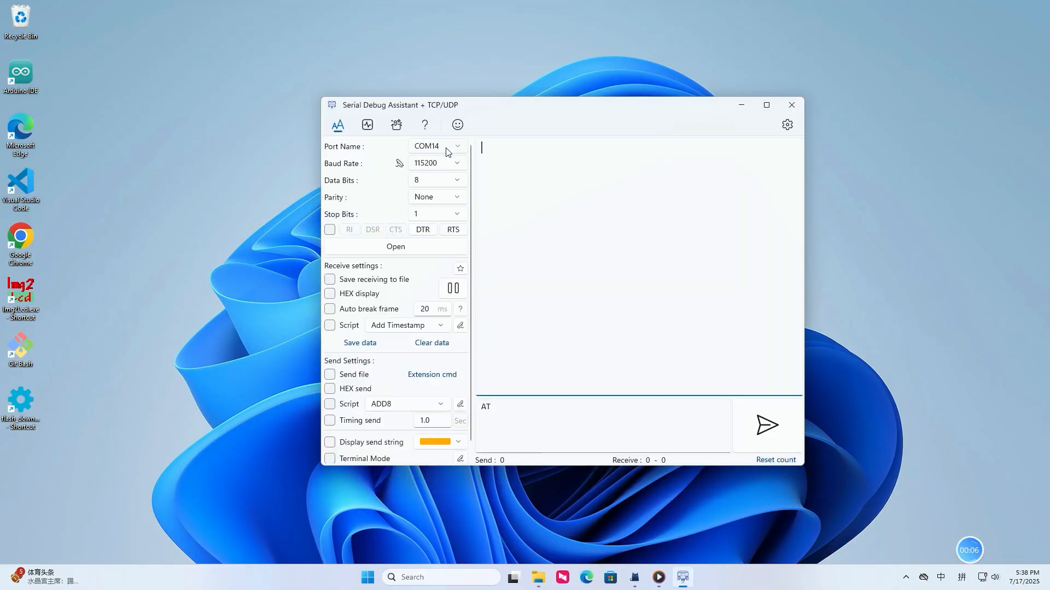
pyautogui.click(452, 146)
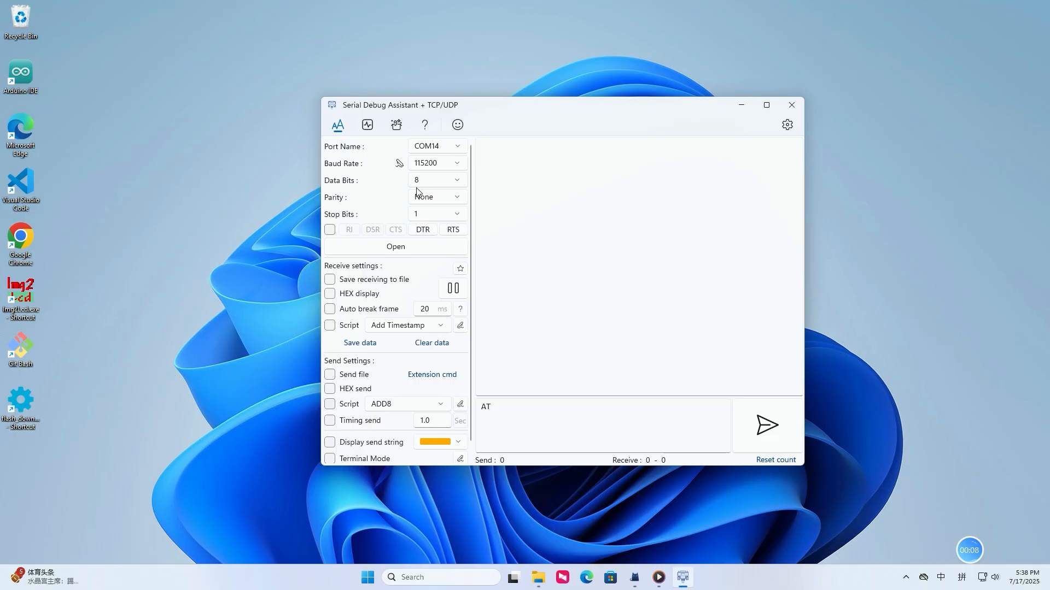
pyautogui.click(421, 246)
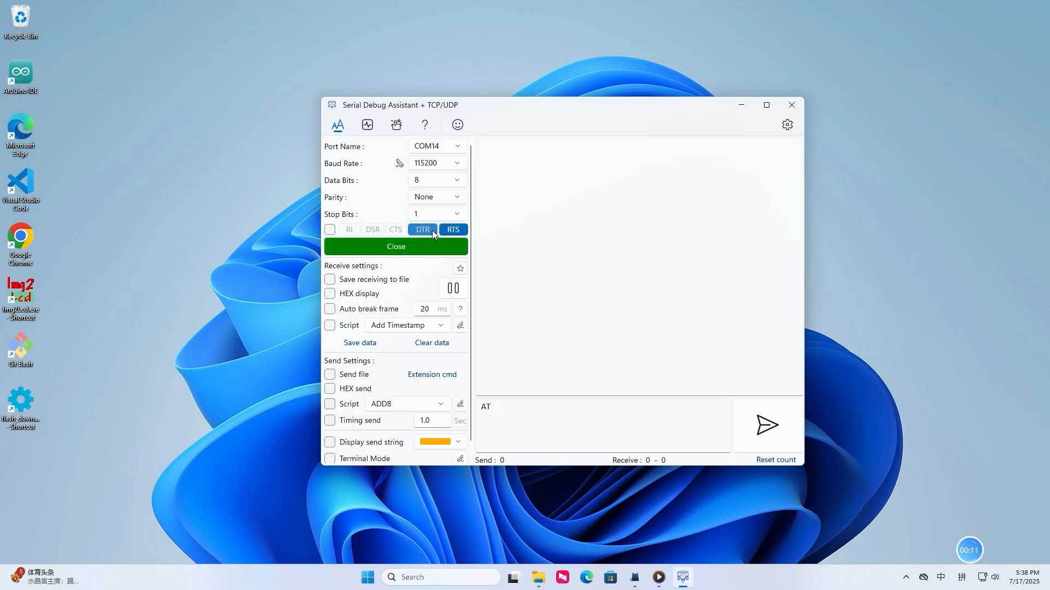
pyautogui.click(432, 230)
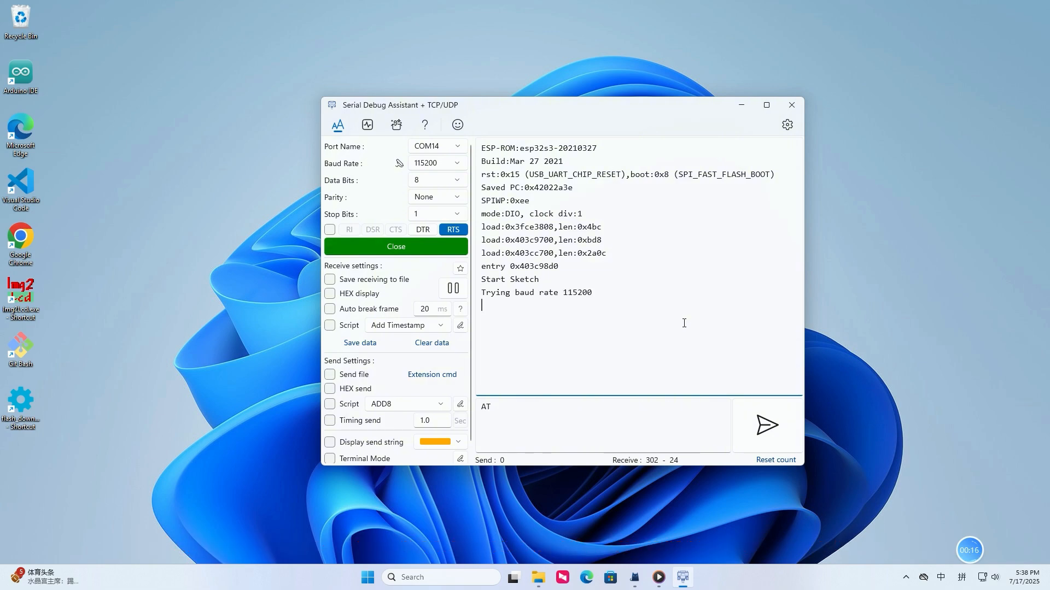
# - Send the AT test command to the modem several times, adding a line break after it
pyautogui.click(768, 427)
pyautogui.click(768, 429)
pyautogui.click(690, 429)
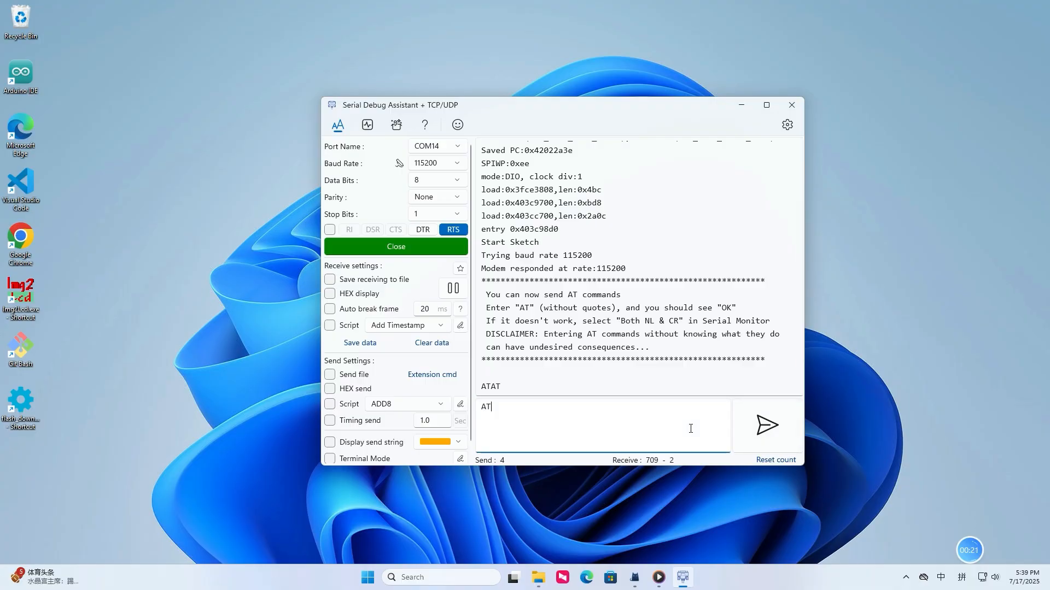
pyautogui.click(771, 434)
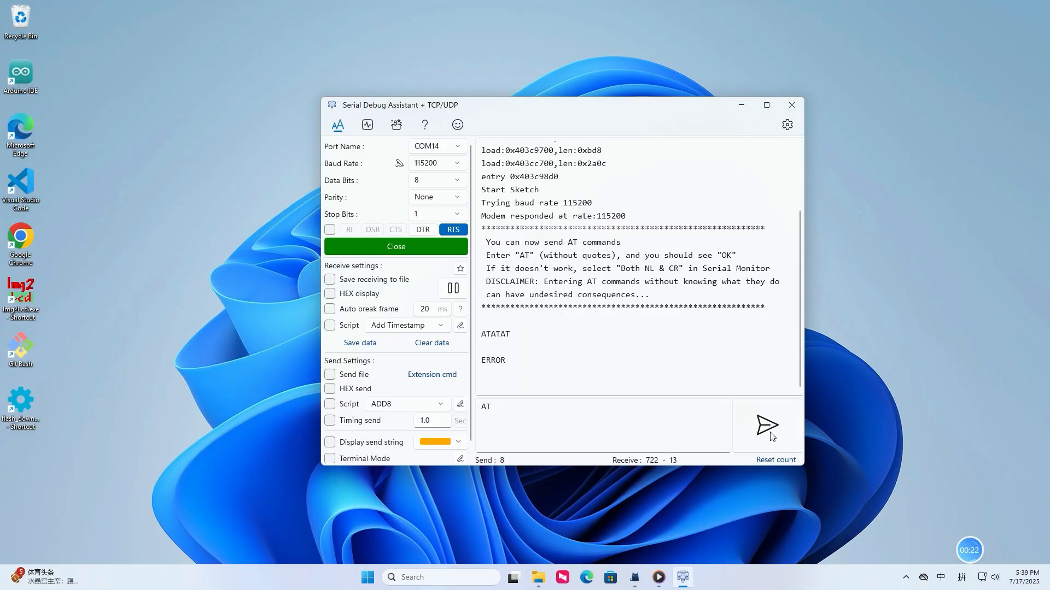
pyautogui.click(771, 435)
pyautogui.click(771, 436)
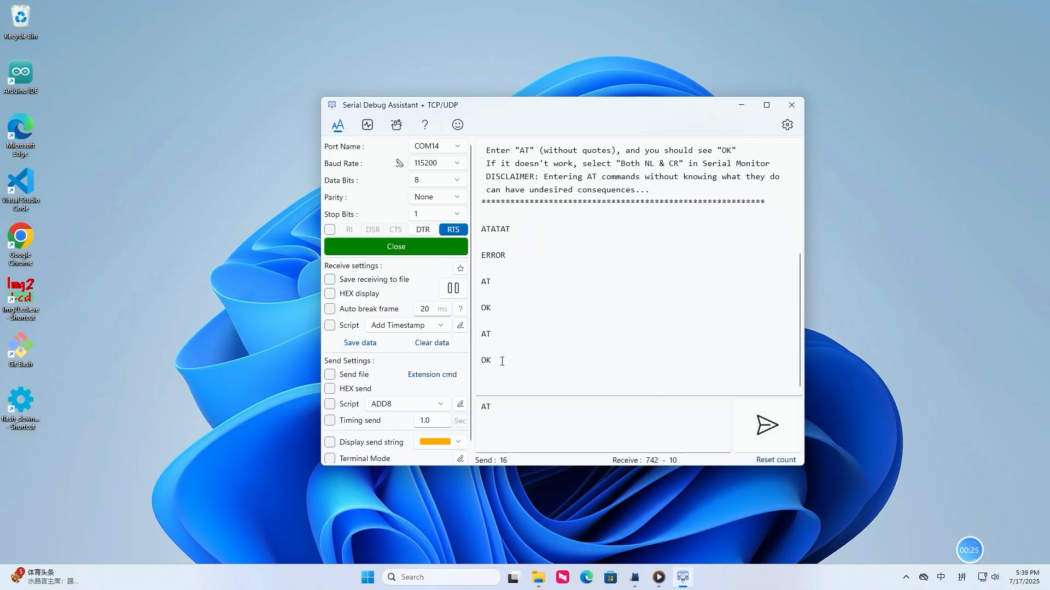
# - Send AT+SIMCOMATI to the modem to query its firmware version
pyautogui.click(512, 408)
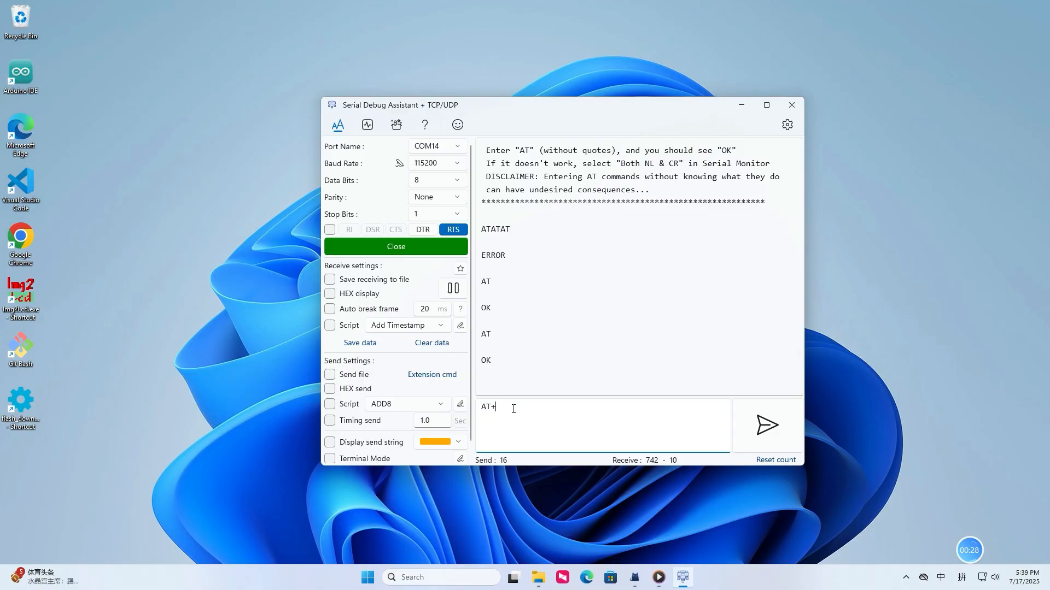
pyautogui.write('+SIMCOMATI')
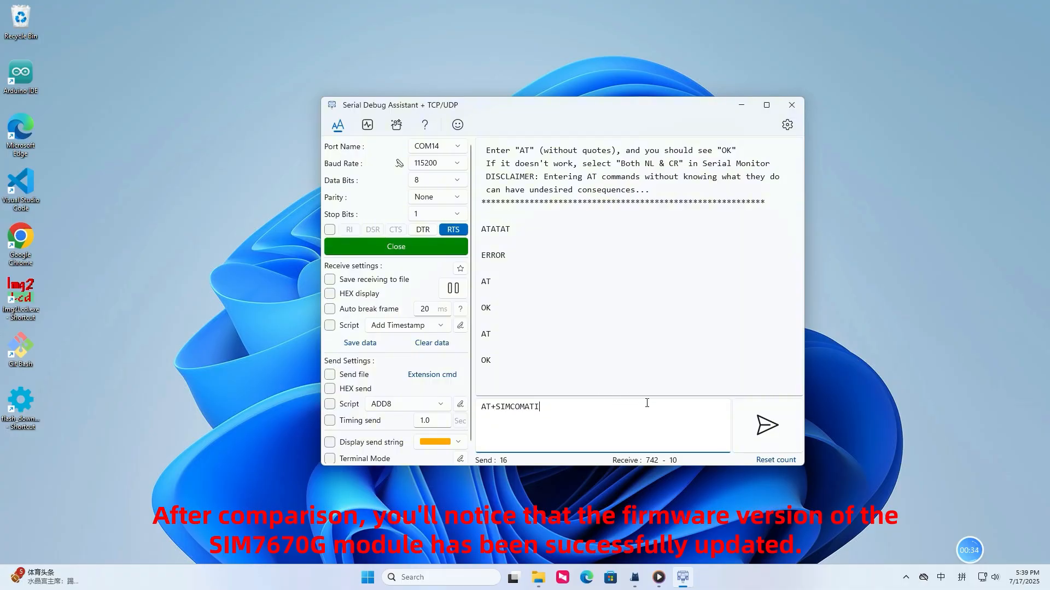
pyautogui.press('Return')
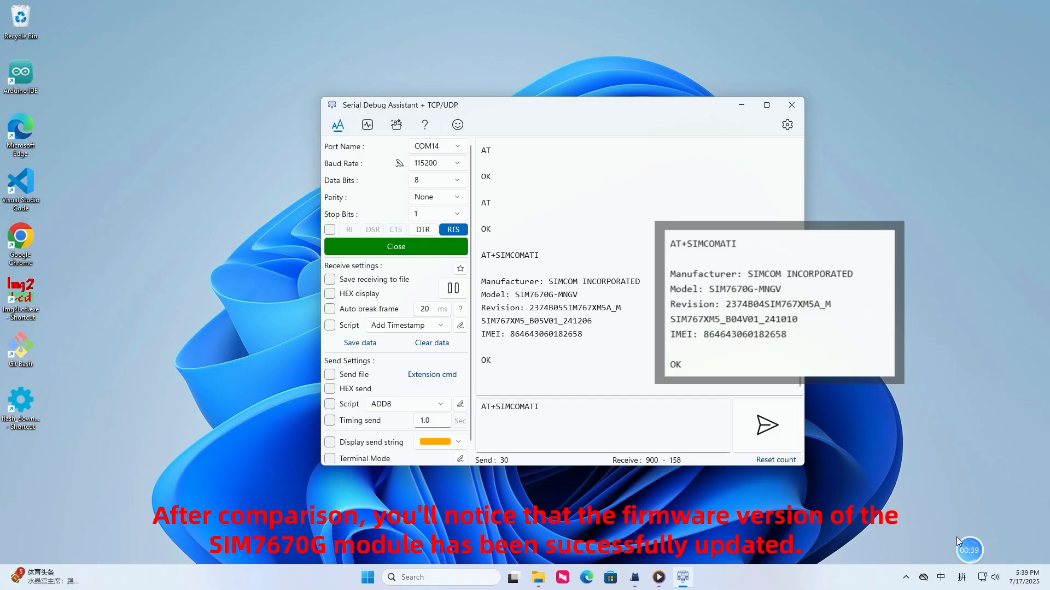
pyautogui.moveTo(996, 550)
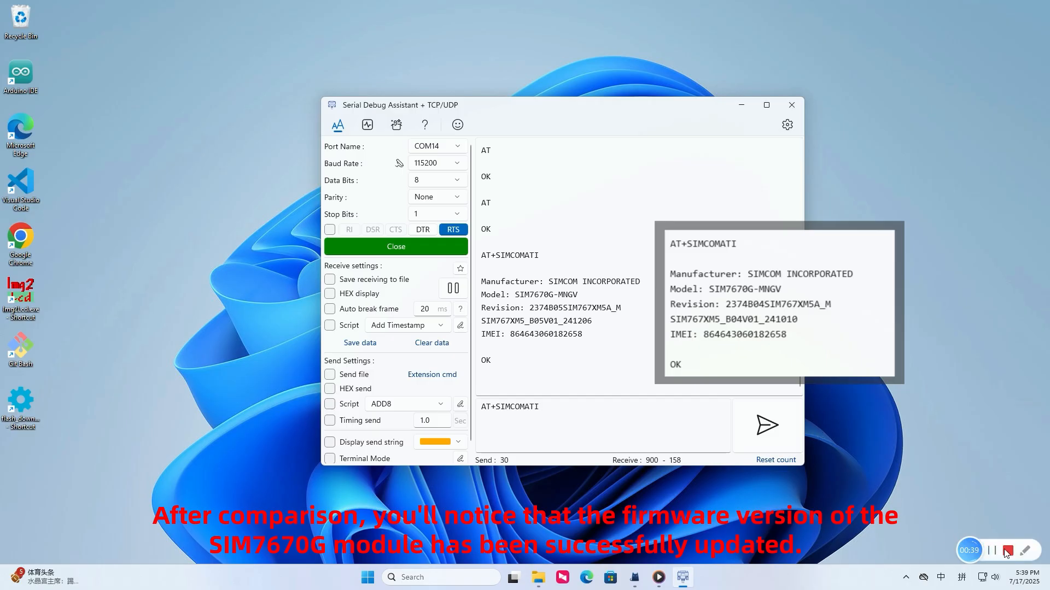